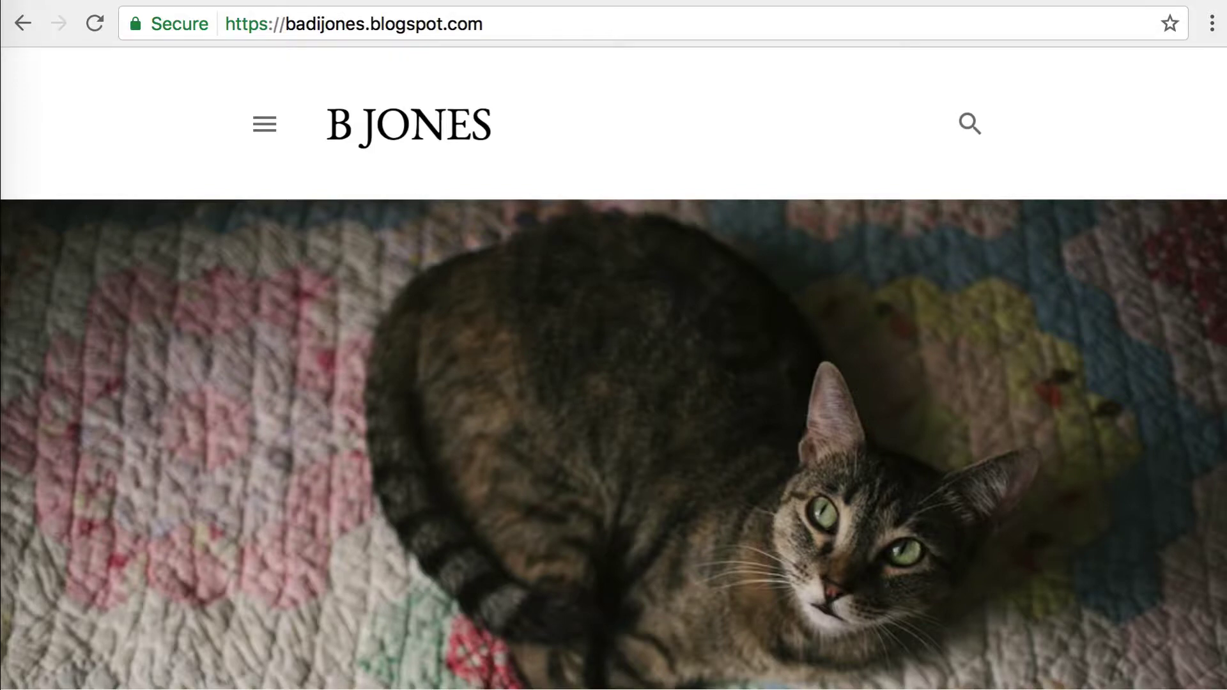
Step: Go to the blog's All posts page in the Blogger dashboard, which lists no posts yet
{"action": "mouse_move", "coordinate": [1182, 685]}
{"action": "left_mouse_down"}
{"action": "mouse_move", "coordinate": [1179, 595]}
{"action": "mouse_move", "coordinate": [1179, 689]}
{"action": "left_mouse_up"}
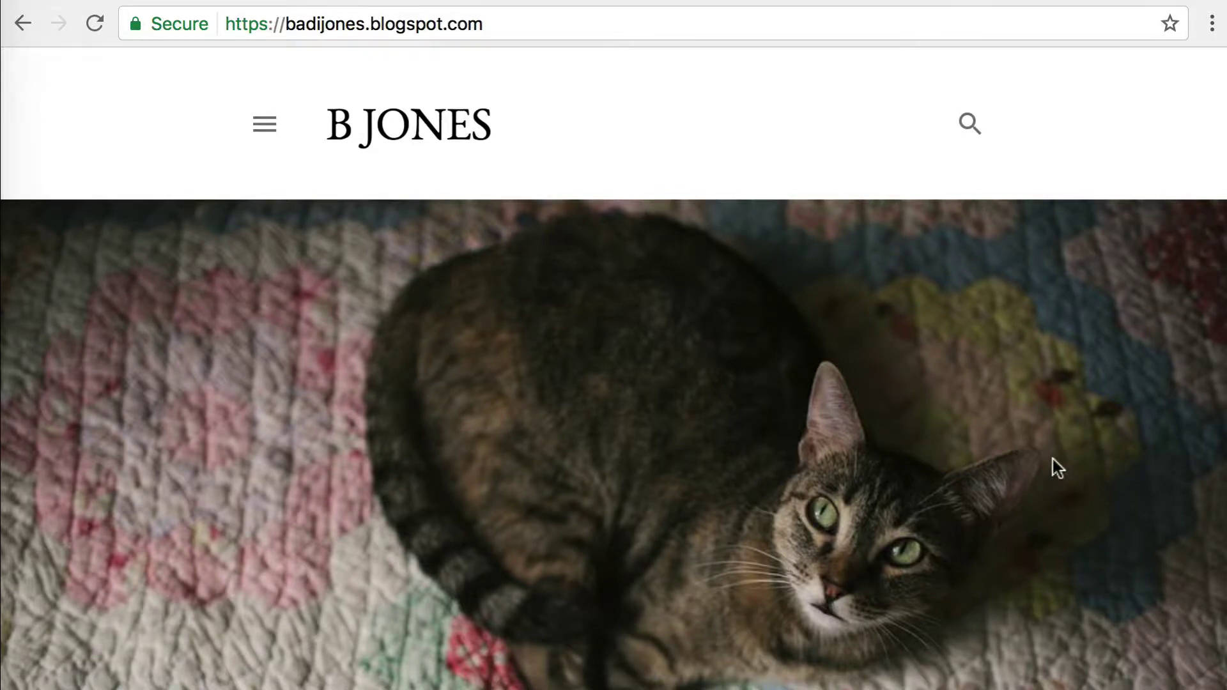
{"action": "scroll", "coordinate": [835, 252], "scroll_direction": "down", "scroll_amount": 1}
{"action": "scroll", "coordinate": [835, 251], "scroll_direction": "up", "scroll_amount": 2}
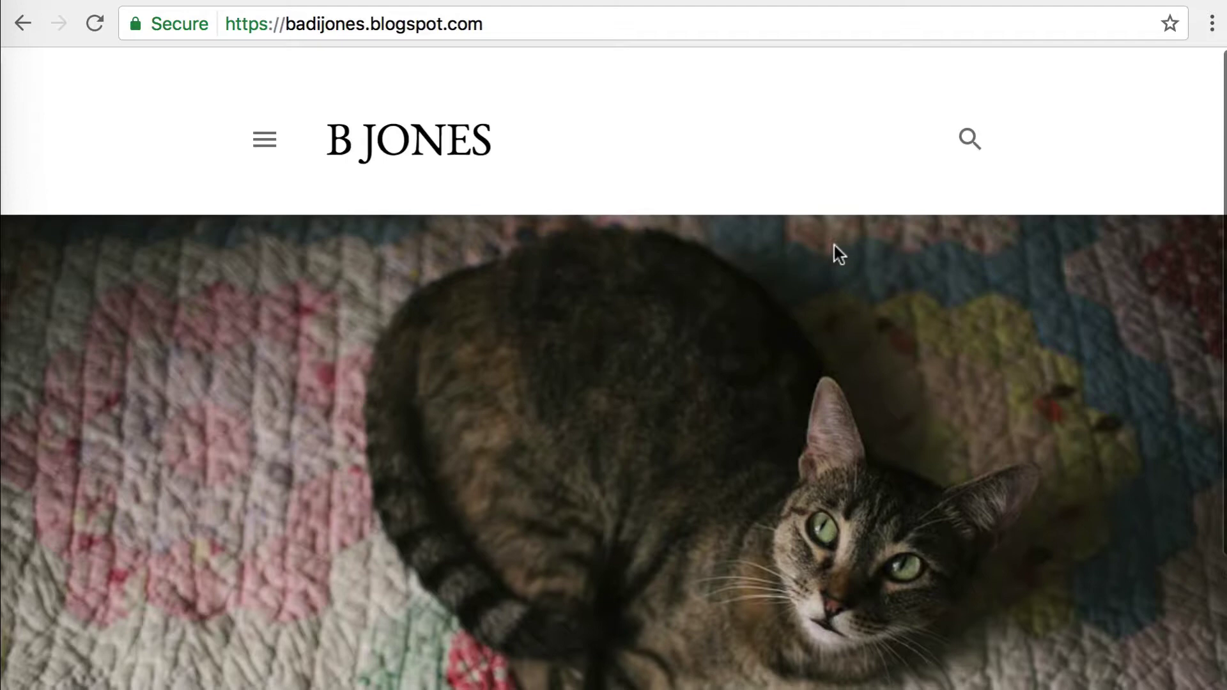
{"action": "scroll", "coordinate": [835, 256], "scroll_direction": "down", "scroll_amount": 2}
{"action": "scroll", "coordinate": [837, 262], "scroll_direction": "up", "scroll_amount": 2}
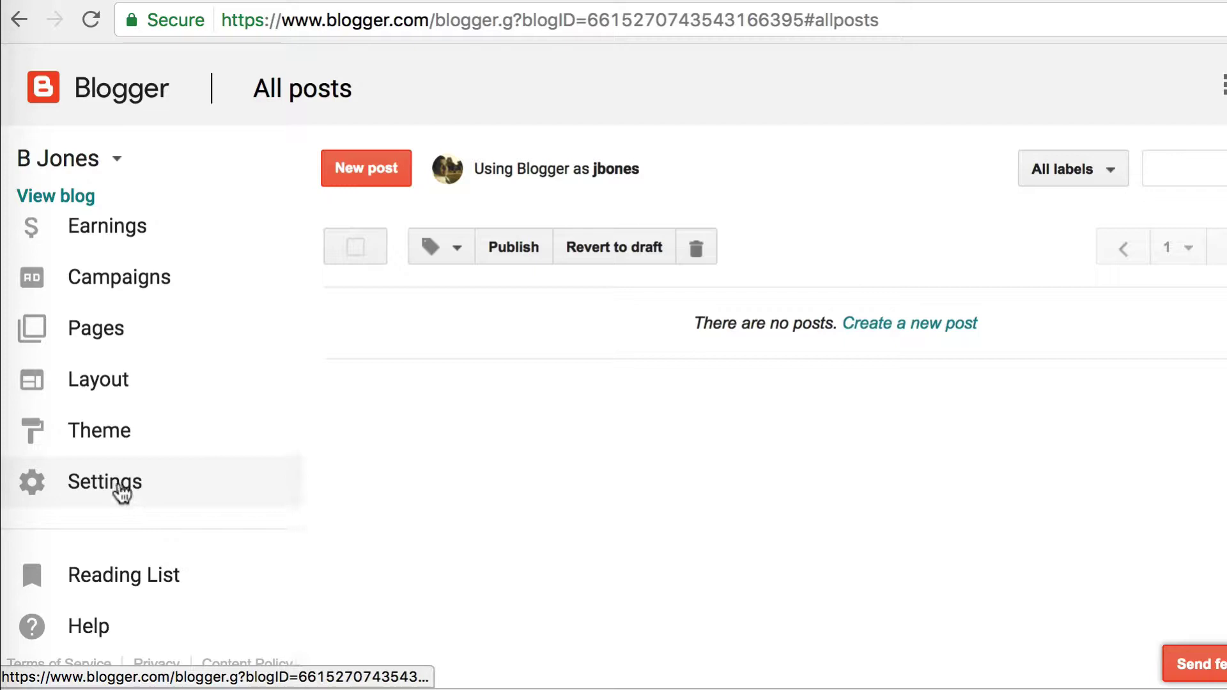
{"action": "scroll", "coordinate": [122, 490], "scroll_direction": "up", "scroll_amount": 2}
{"action": "scroll", "coordinate": [115, 505], "scroll_direction": "down", "scroll_amount": 1}
{"action": "left_click", "coordinate": [112, 512]}
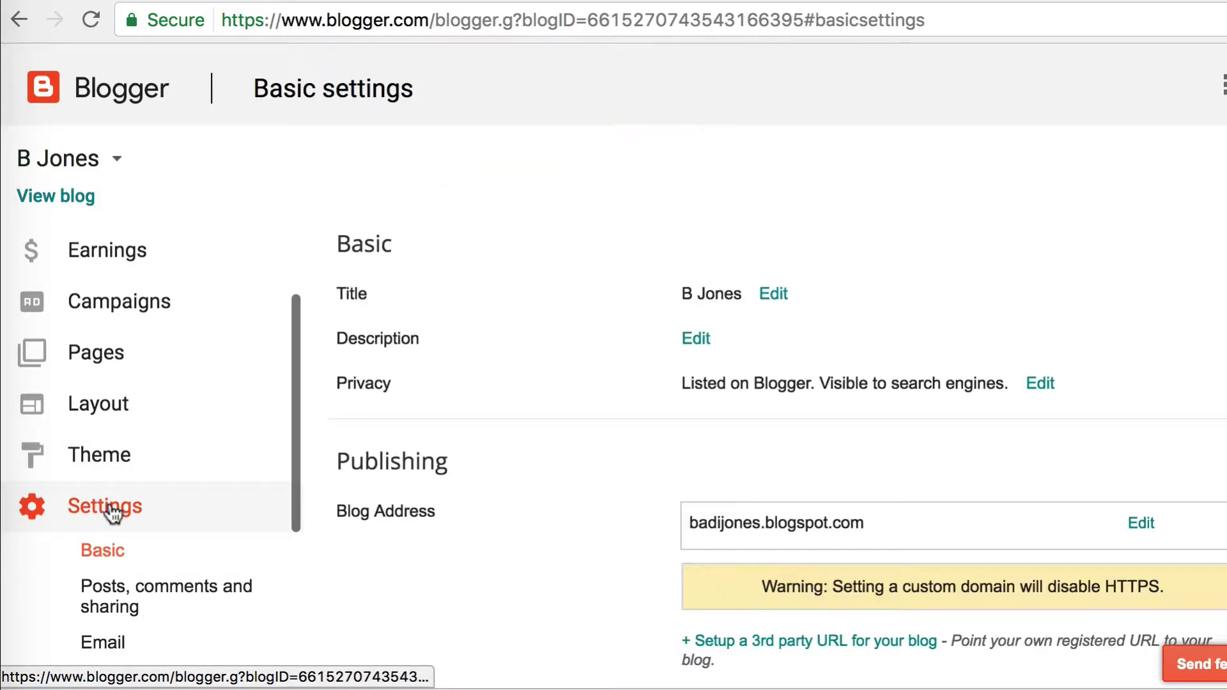
{"action": "scroll", "coordinate": [453, 213], "scroll_direction": "down", "scroll_amount": 3}
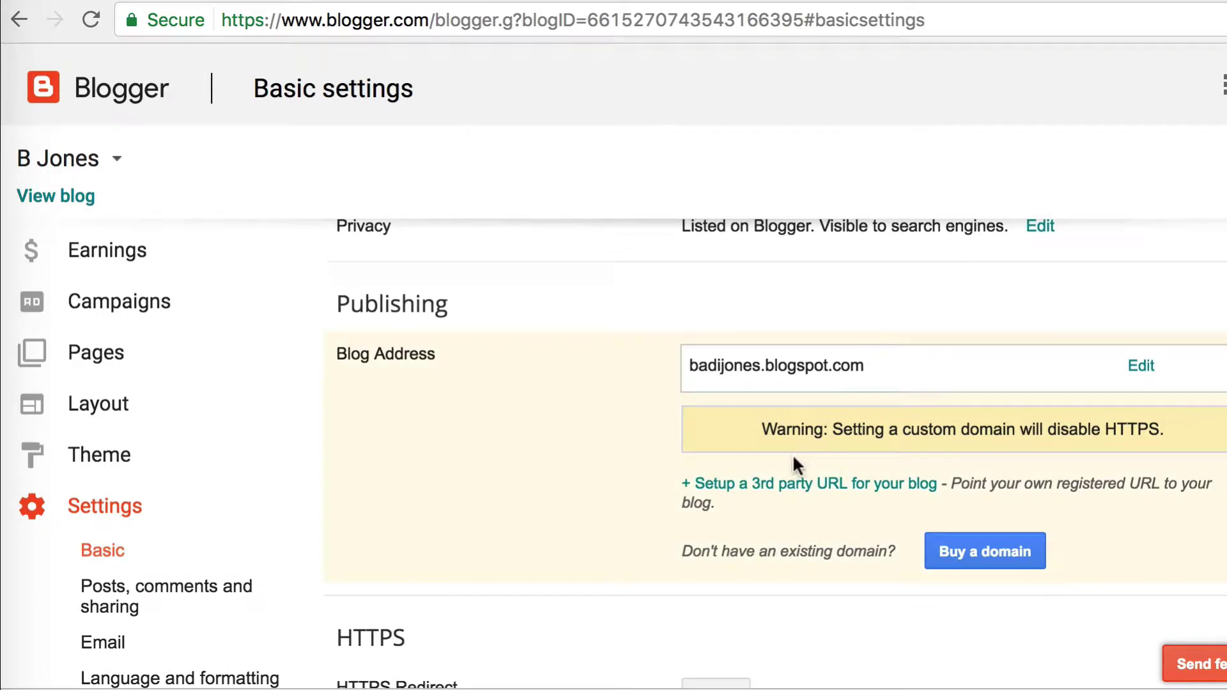
{"action": "left_click", "coordinate": [888, 486]}
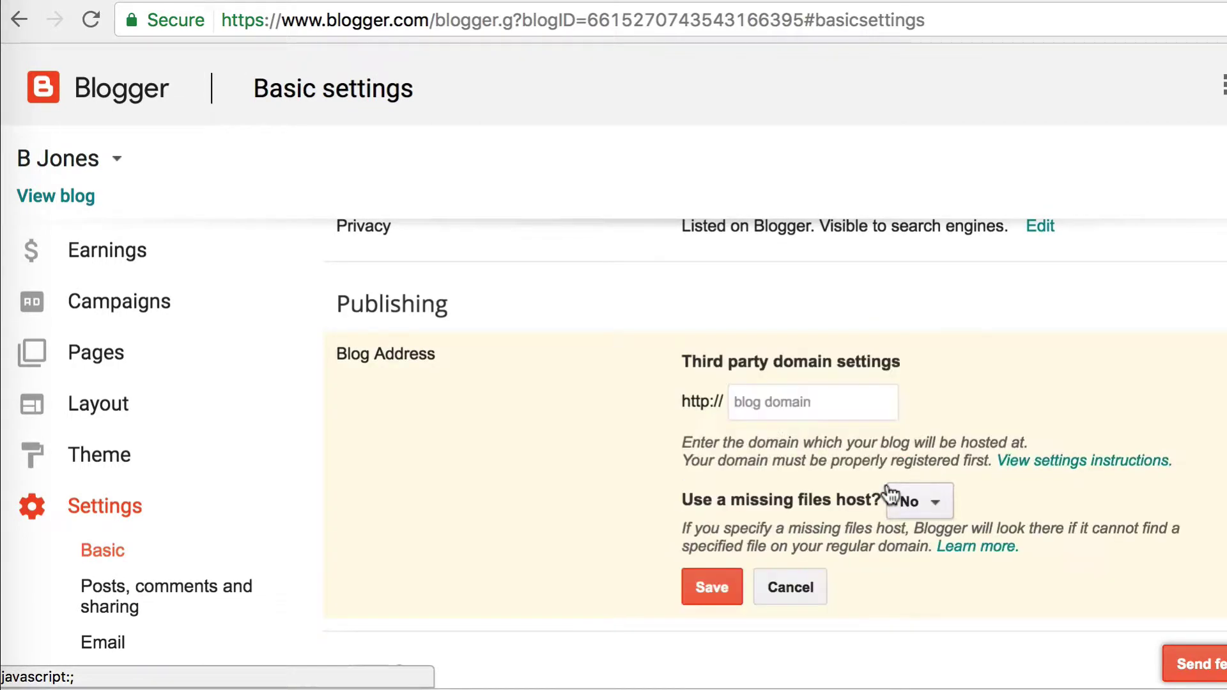
{"action": "left_click", "coordinate": [804, 409]}
{"action": "type", "text": "www."}
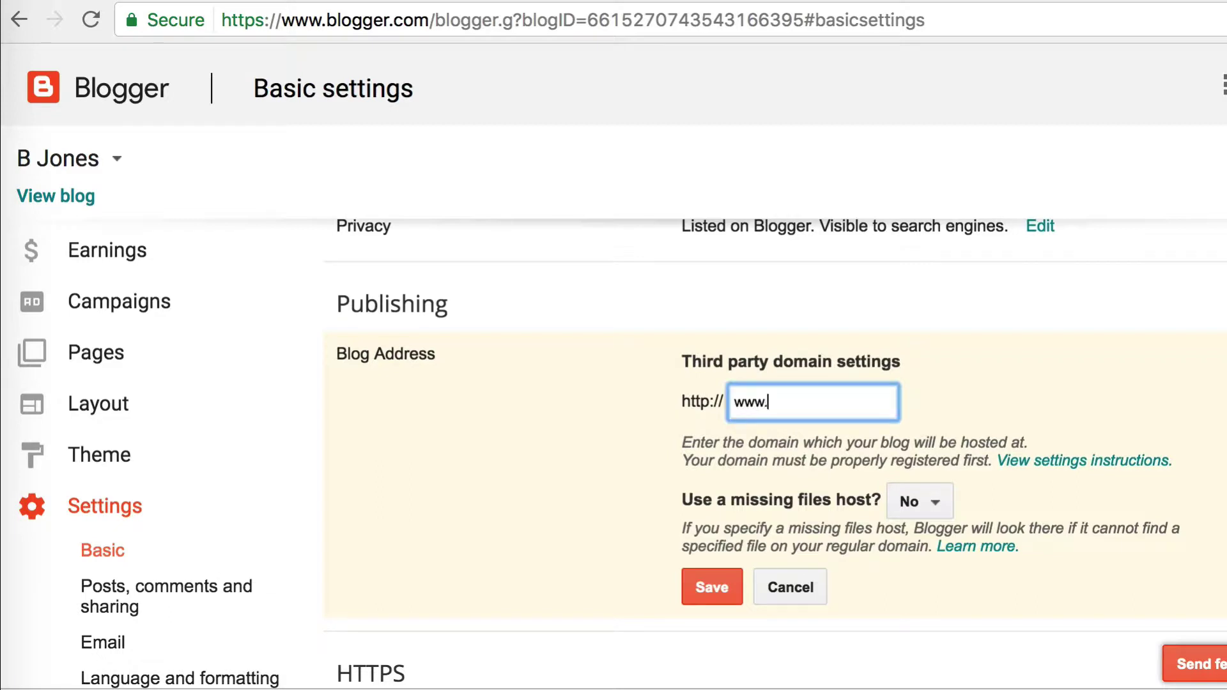
{"action": "type", "text": "ghs.google.com"}
{"action": "key", "text": "super+z"}
{"action": "key", "text": "super+z"}
{"action": "type", "text": "www.parttimeseo.com"}
{"action": "scroll", "coordinate": [791, 409], "scroll_direction": "down", "scroll_amount": 2}
Step: Save the domain to get the Error 12 CNAME records, then select the ghs.google.com destination
{"action": "left_click", "coordinate": [712, 531]}
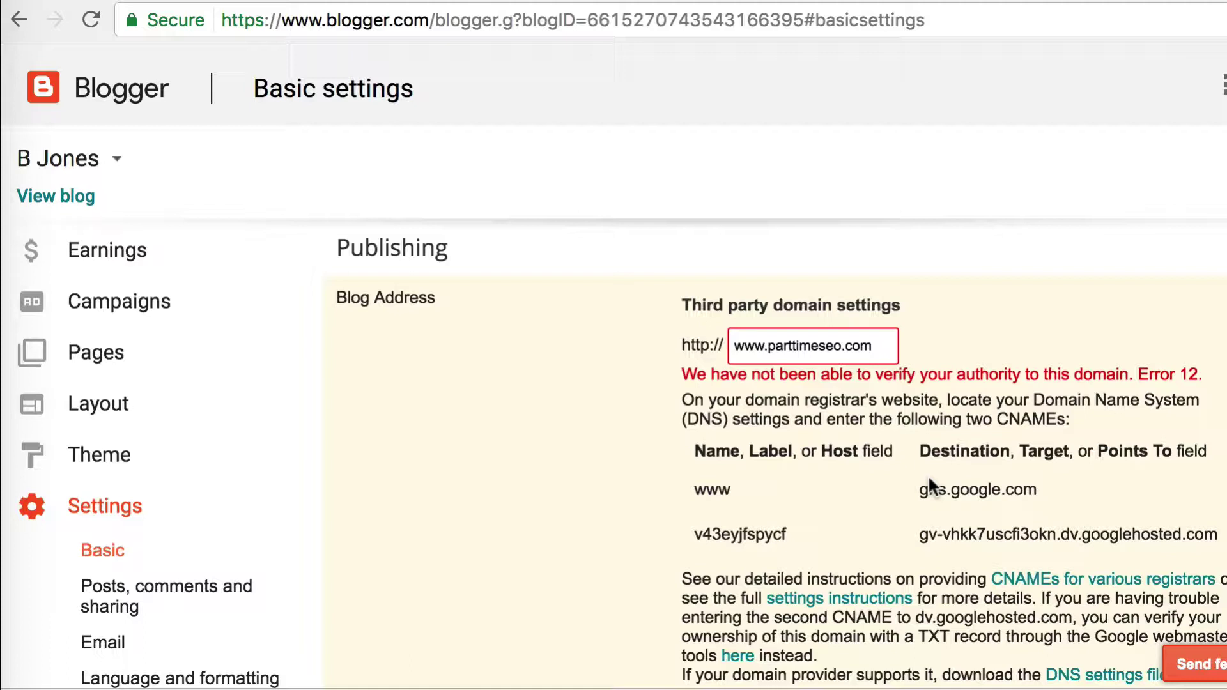
{"action": "left_click_drag", "start_coordinate": [920, 490], "coordinate": [1036, 489]}
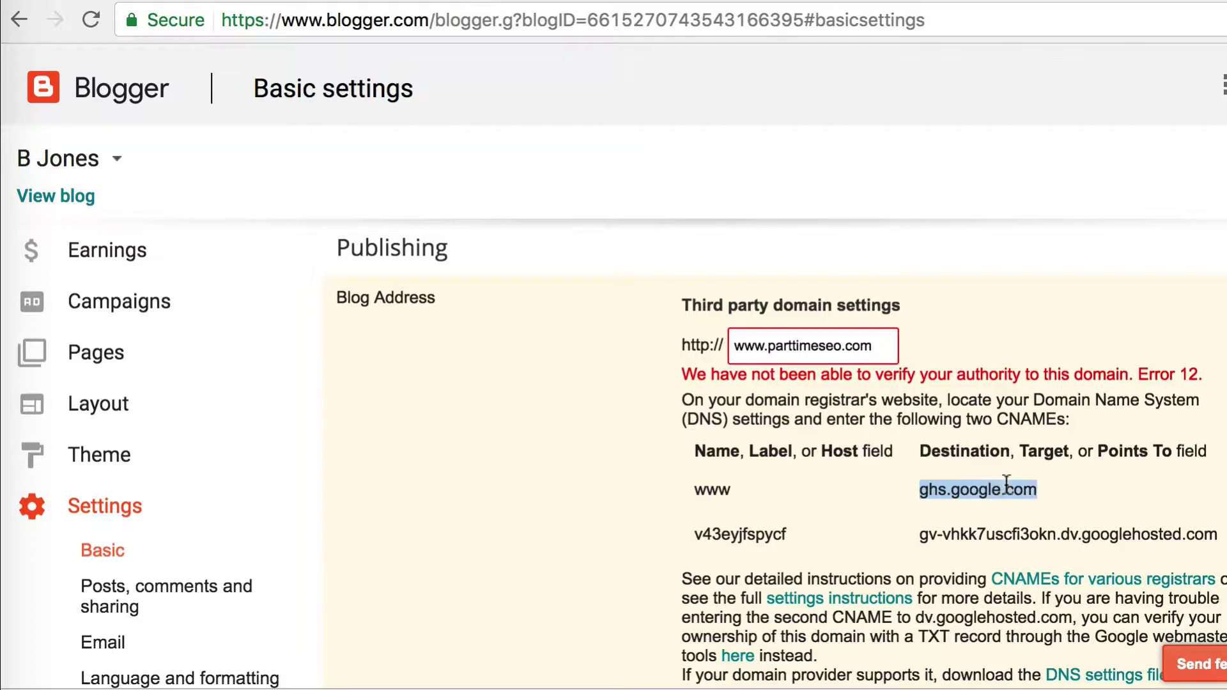
{"action": "triple_click", "coordinate": [926, 533]}
{"action": "left_click", "coordinate": [929, 532]}
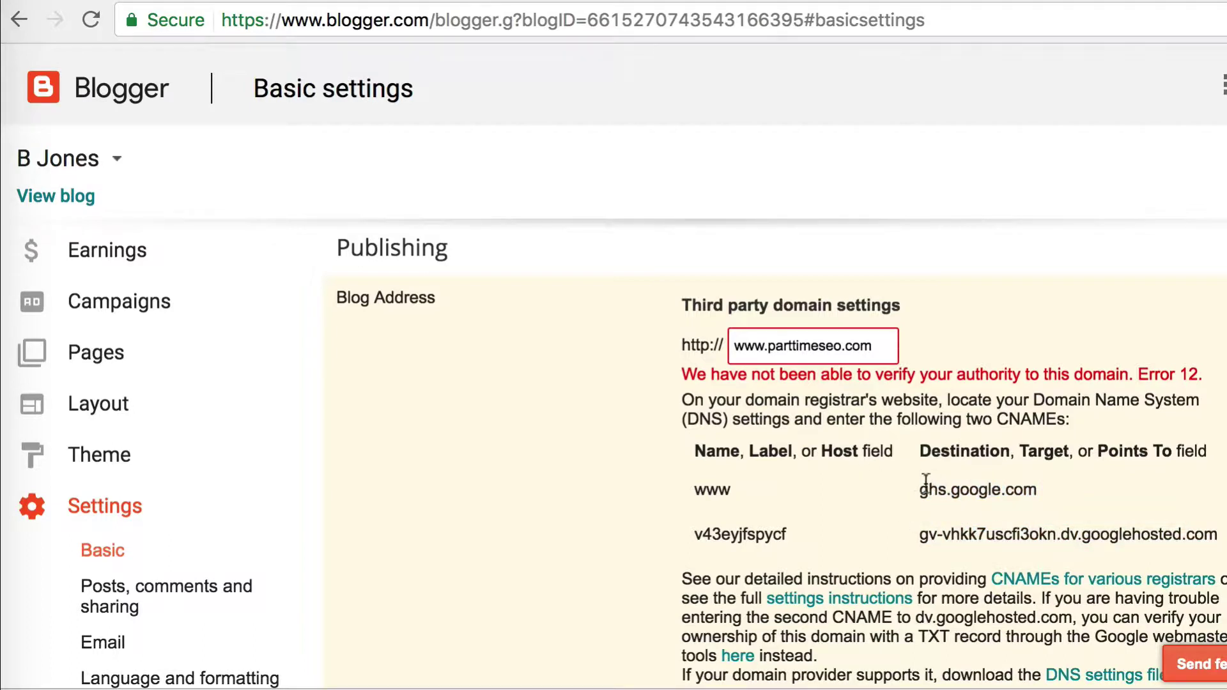
{"action": "triple_click", "coordinate": [925, 487]}
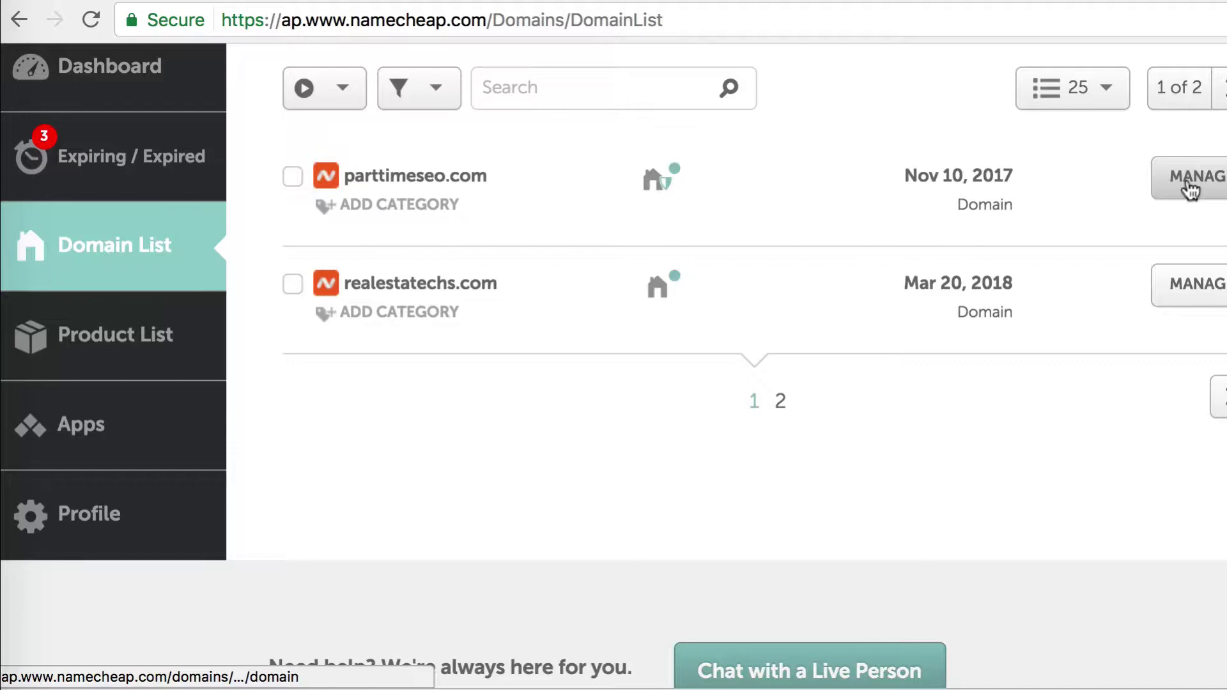
Step: Open the Advanced DNS host records for parttimeseo.com in Namecheap
{"action": "left_click", "coordinate": [1190, 186]}
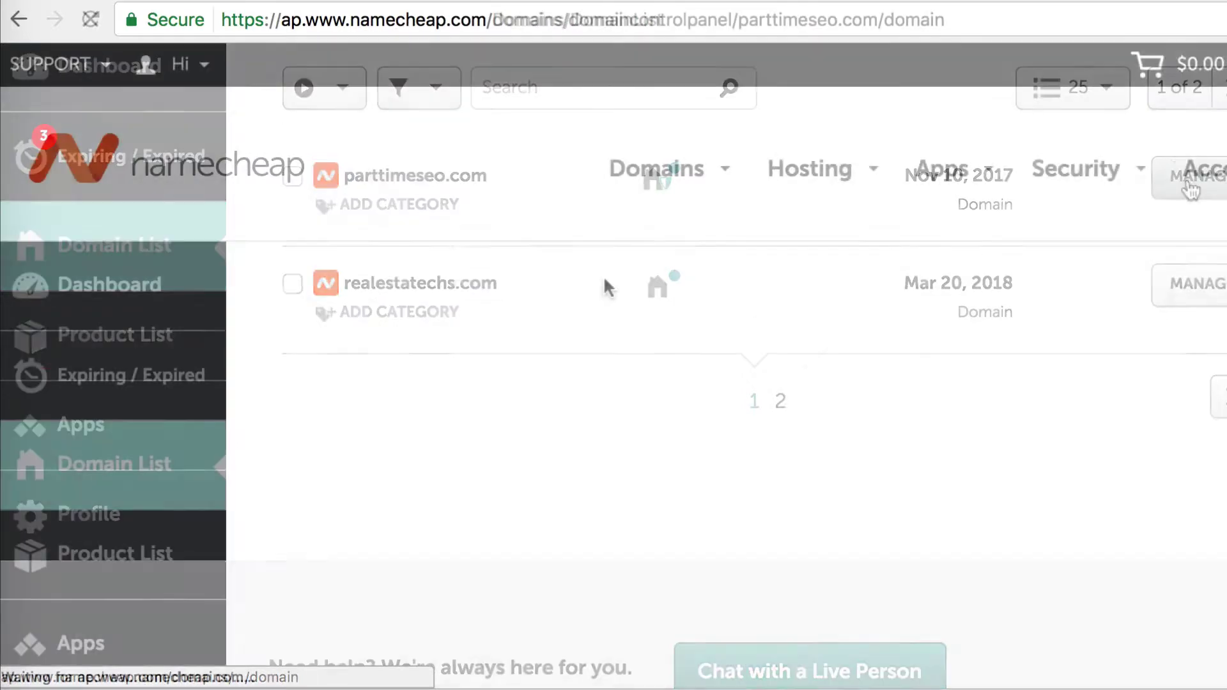
{"action": "scroll", "coordinate": [603, 275], "scroll_direction": "down", "scroll_amount": 2}
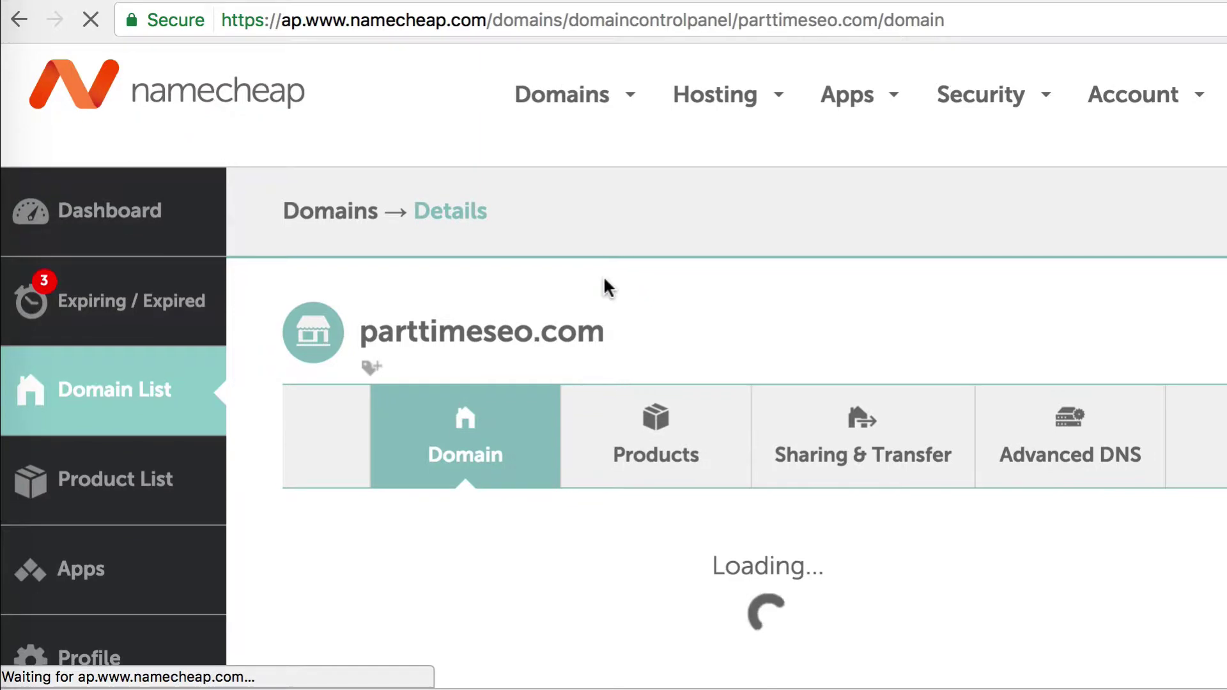
{"action": "scroll", "coordinate": [603, 275], "scroll_direction": "down", "scroll_amount": 3}
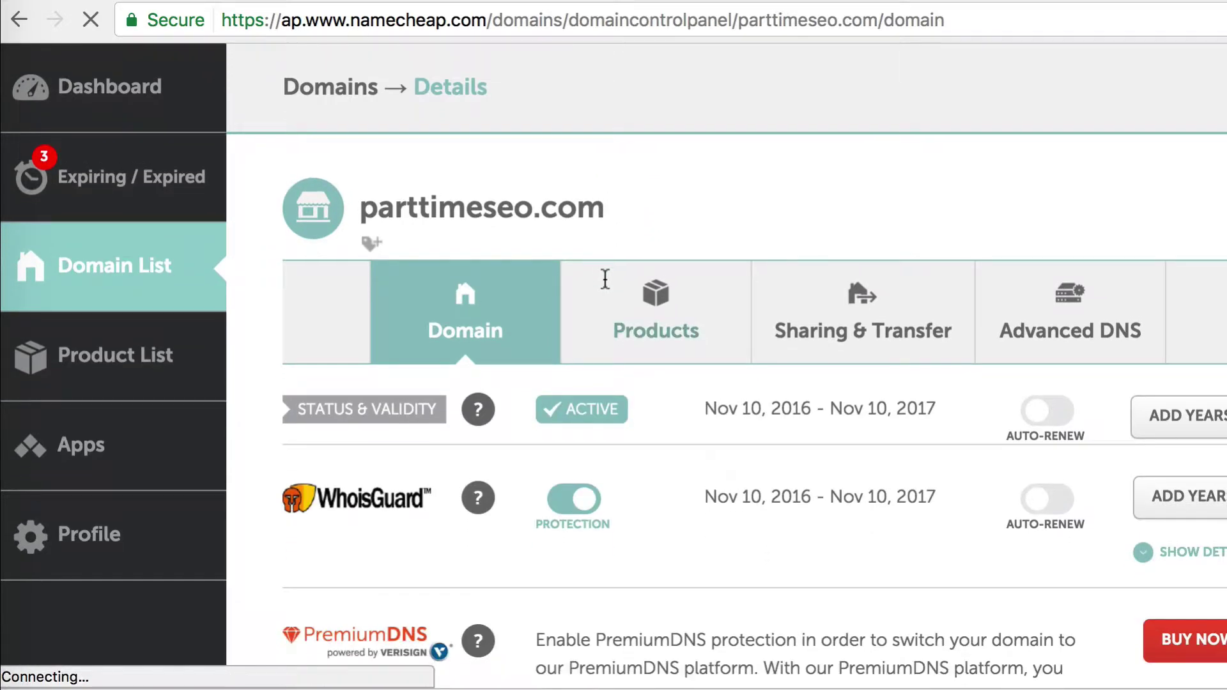
{"action": "scroll", "coordinate": [604, 279], "scroll_direction": "down", "scroll_amount": 1}
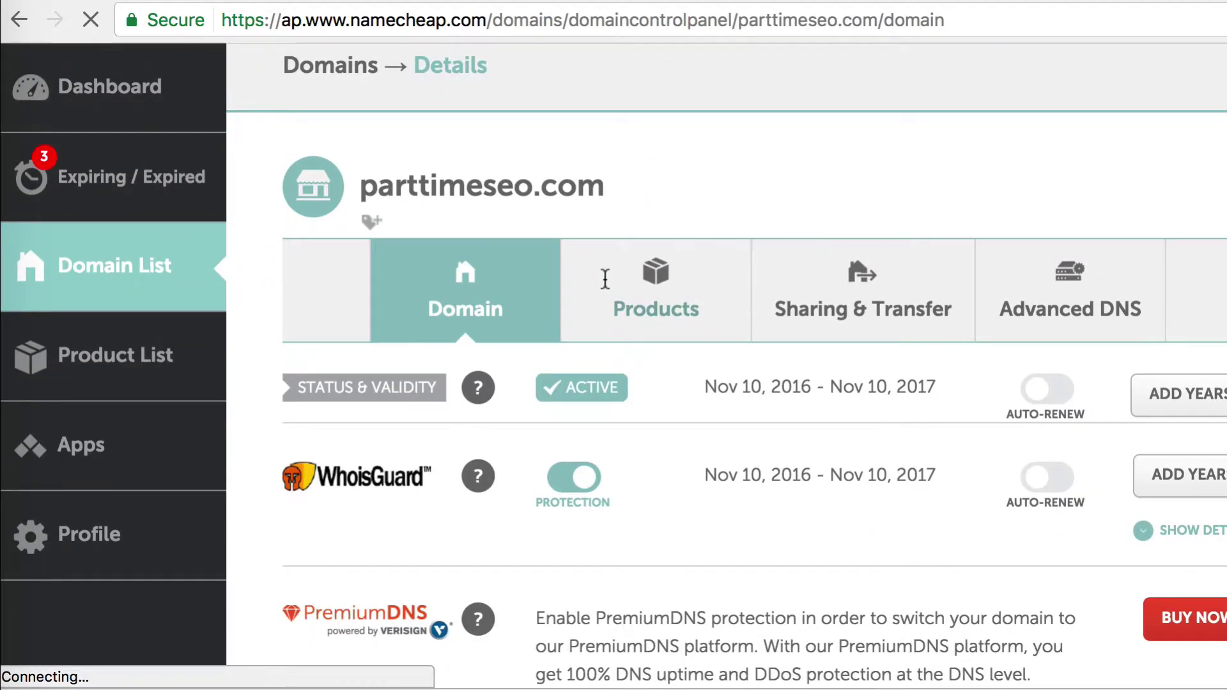
{"action": "left_click", "coordinate": [1067, 293]}
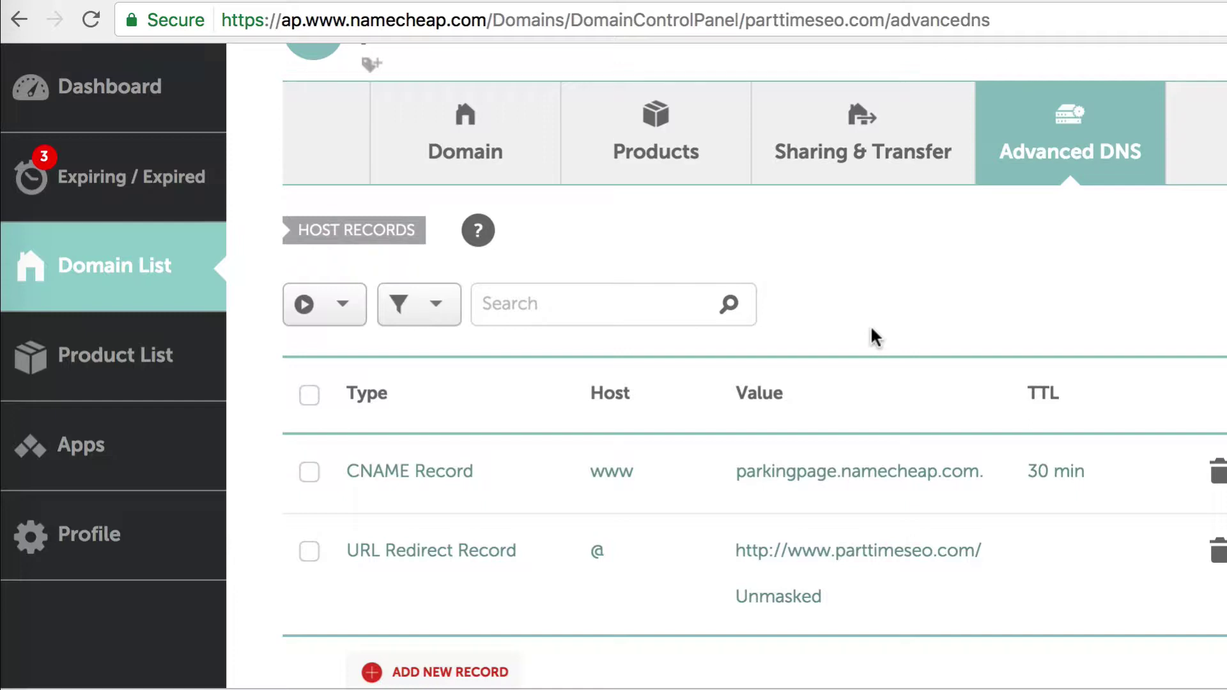
Step: Add a www CNAME record targeting ghs.google.com with a 30 min TTL
{"action": "scroll", "coordinate": [569, 337], "scroll_direction": "down", "scroll_amount": 3}
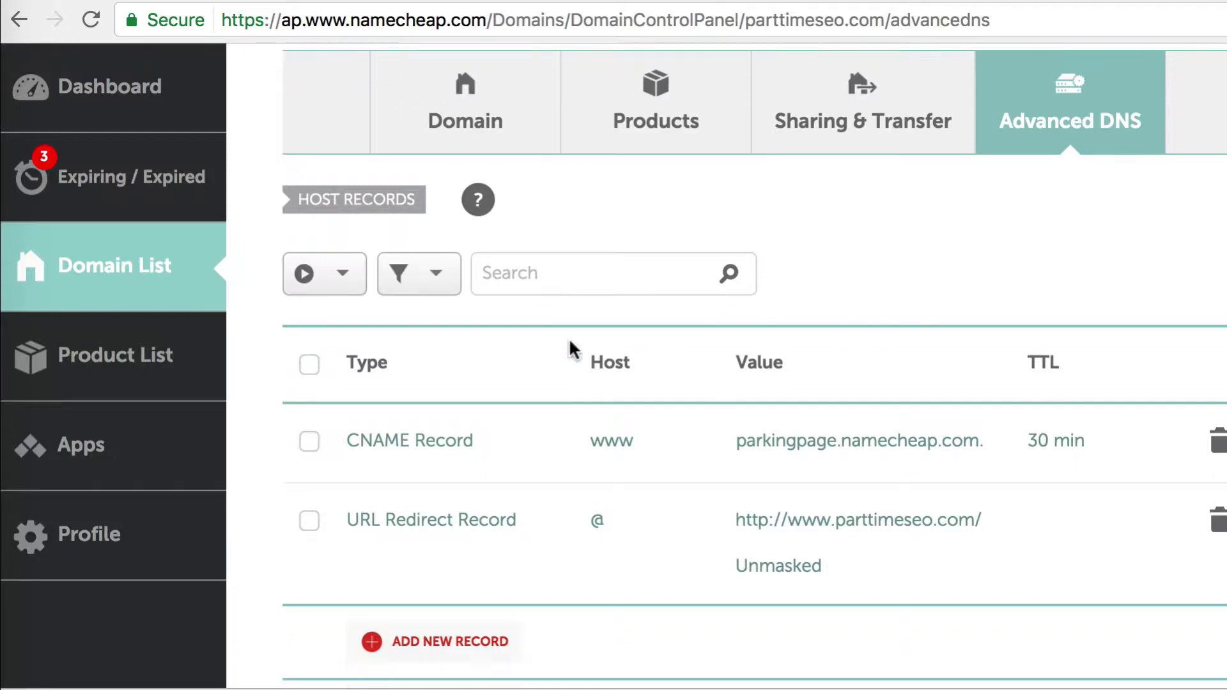
{"action": "left_click", "coordinate": [459, 561]}
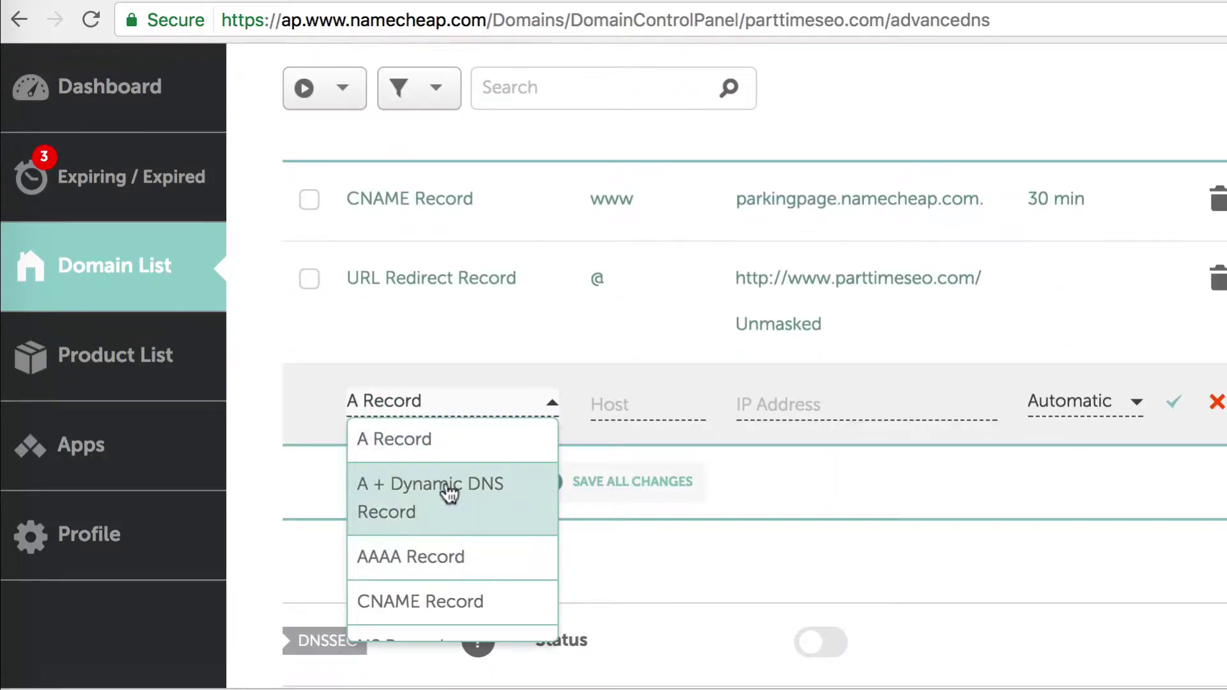
{"action": "left_click", "coordinate": [432, 590]}
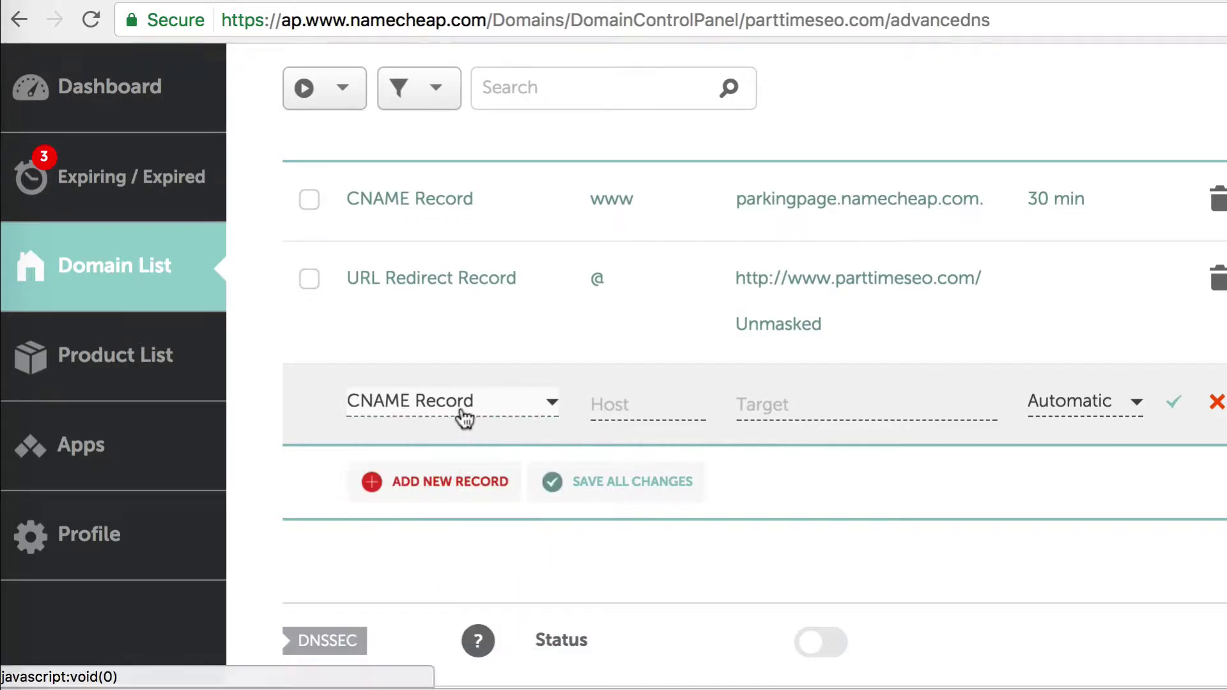
{"action": "left_click", "coordinate": [627, 419]}
{"action": "type", "text": "www"}
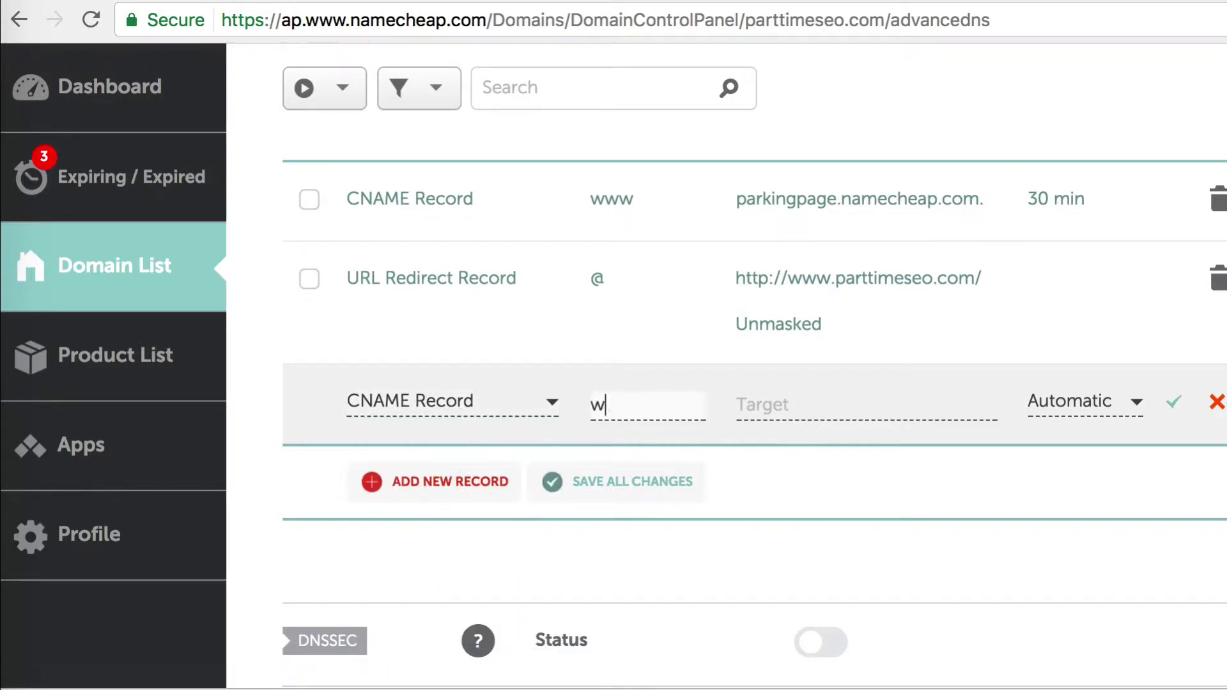
{"action": "key", "text": "Tab"}
{"action": "type", "text": "ghs.google.com"}
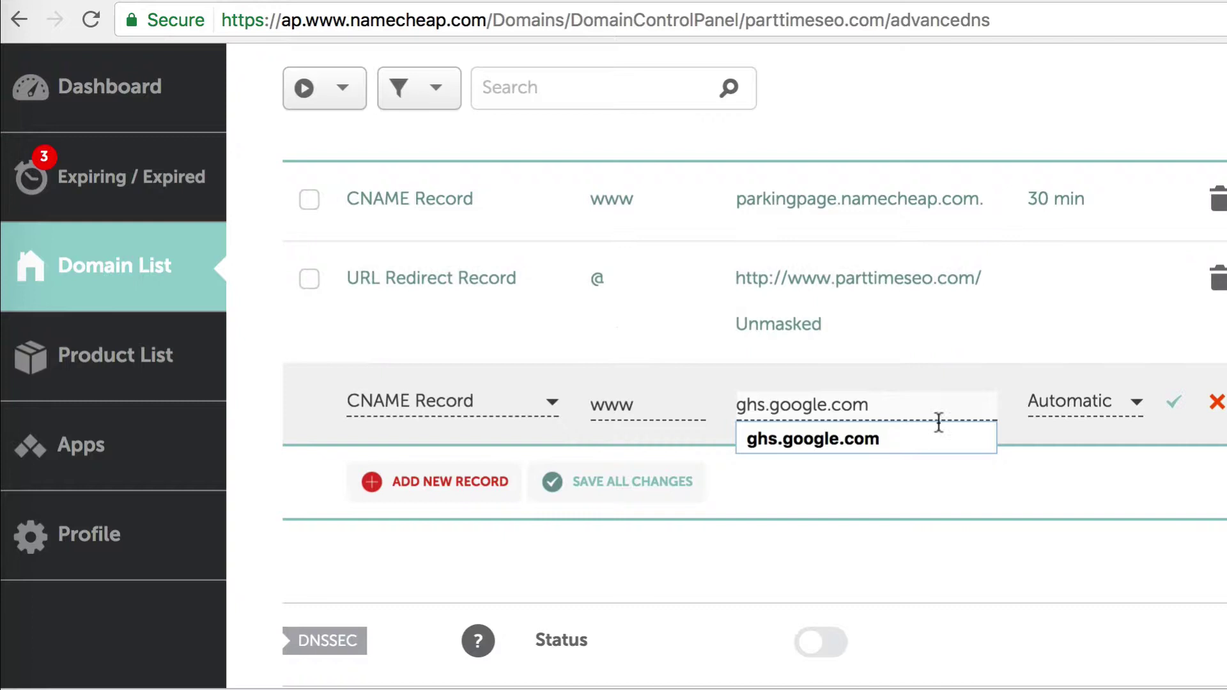
{"action": "left_click", "coordinate": [901, 439]}
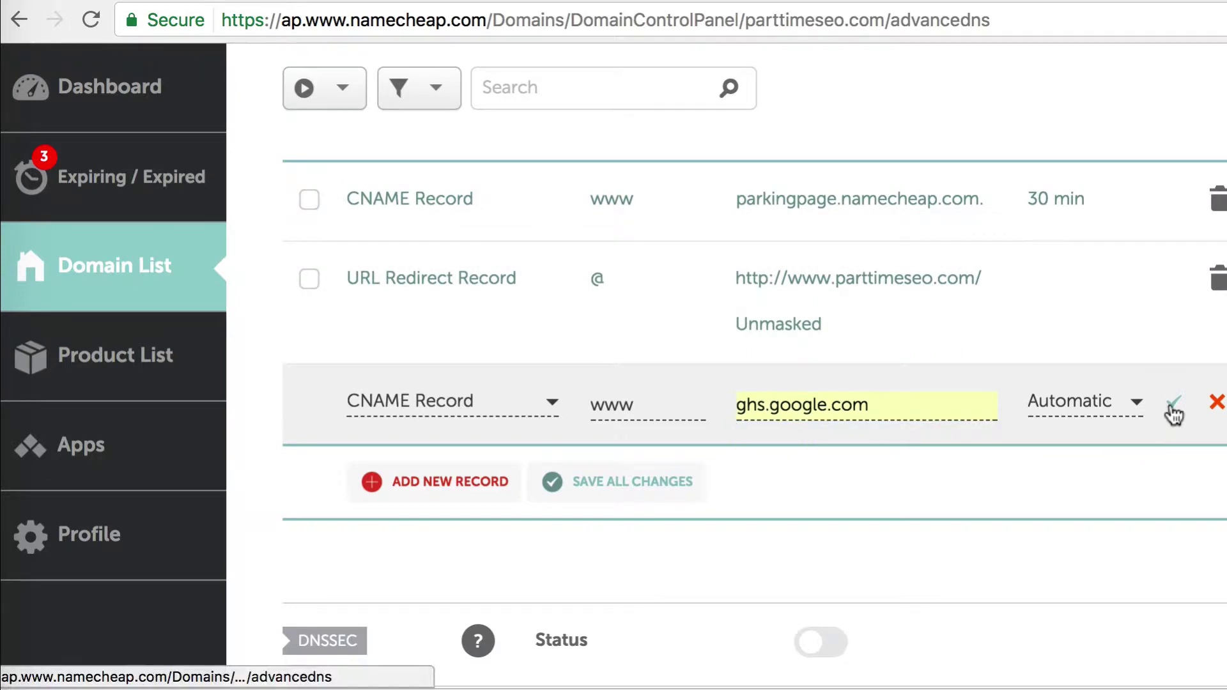
{"action": "left_click", "coordinate": [1131, 402]}
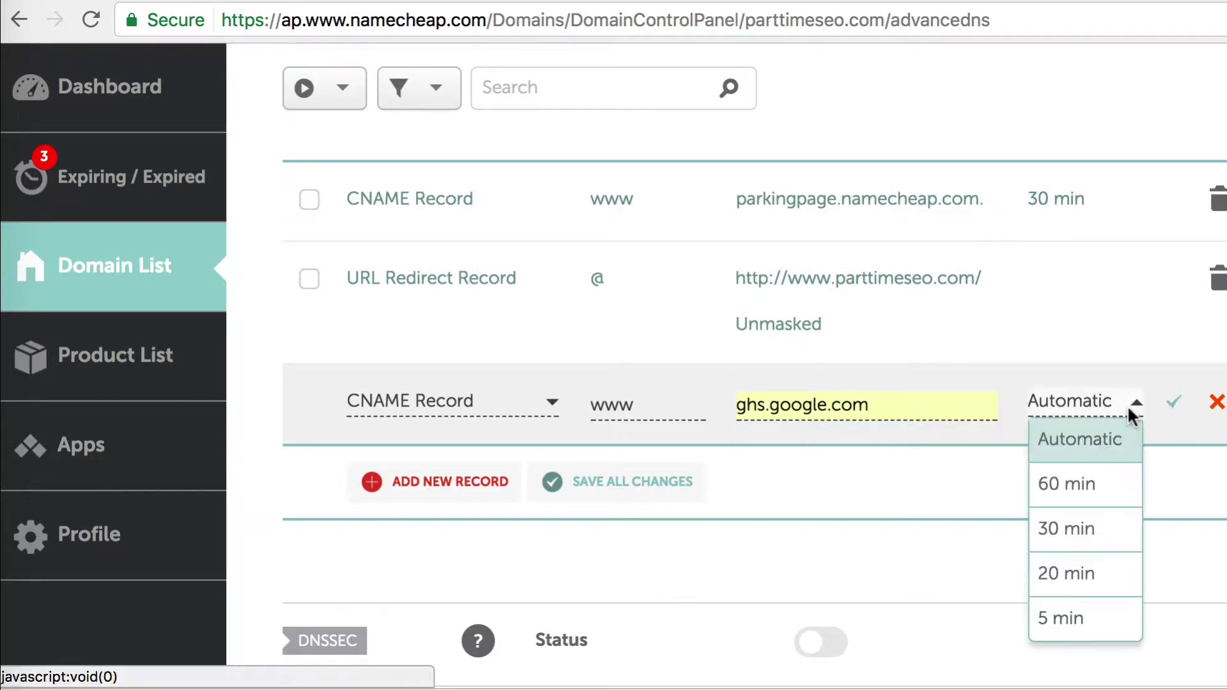
{"action": "left_click", "coordinate": [1101, 528]}
{"action": "left_click", "coordinate": [1172, 402]}
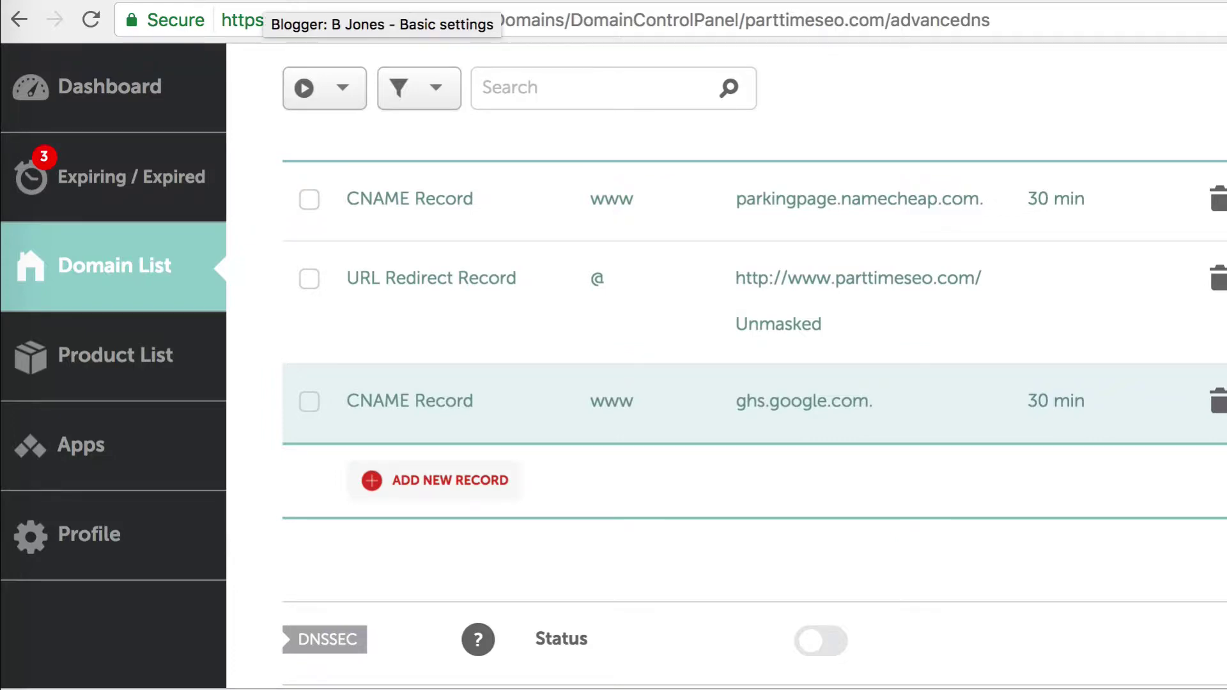
Step: Add a new CNAME record whose host is Blogger's verification name v43eyjfspycf
{"action": "left_click", "coordinate": [266, 0]}
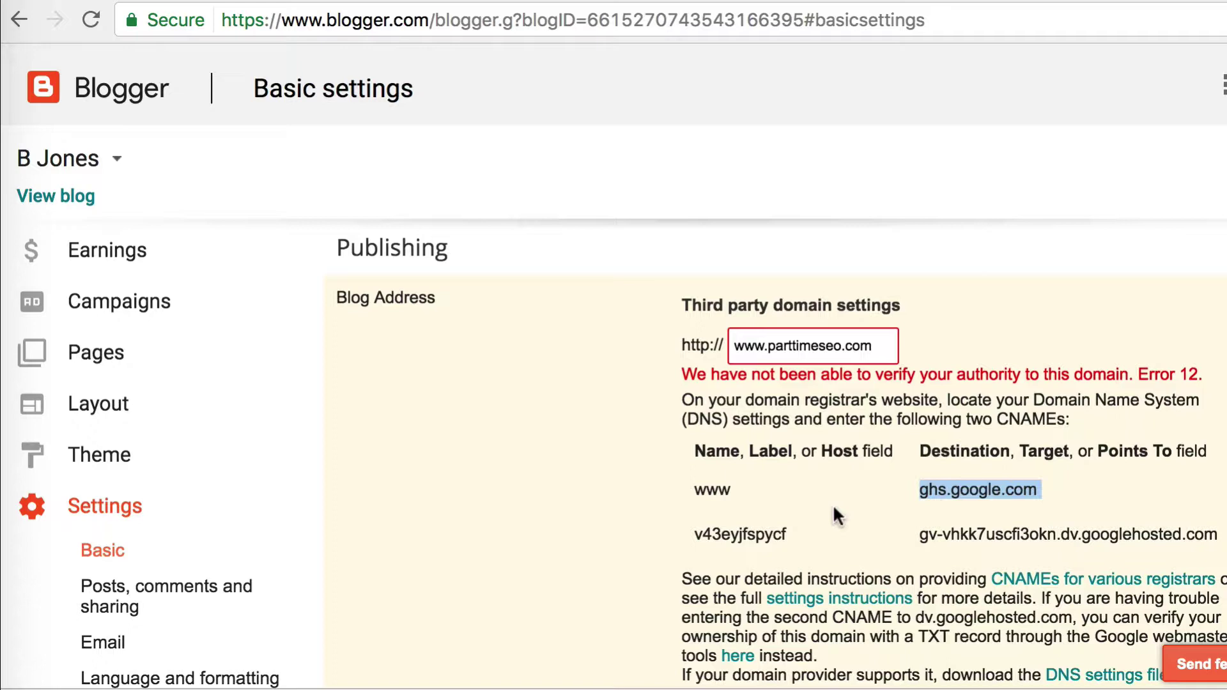
{"action": "double_click", "coordinate": [756, 532]}
{"action": "key", "text": "super+c"}
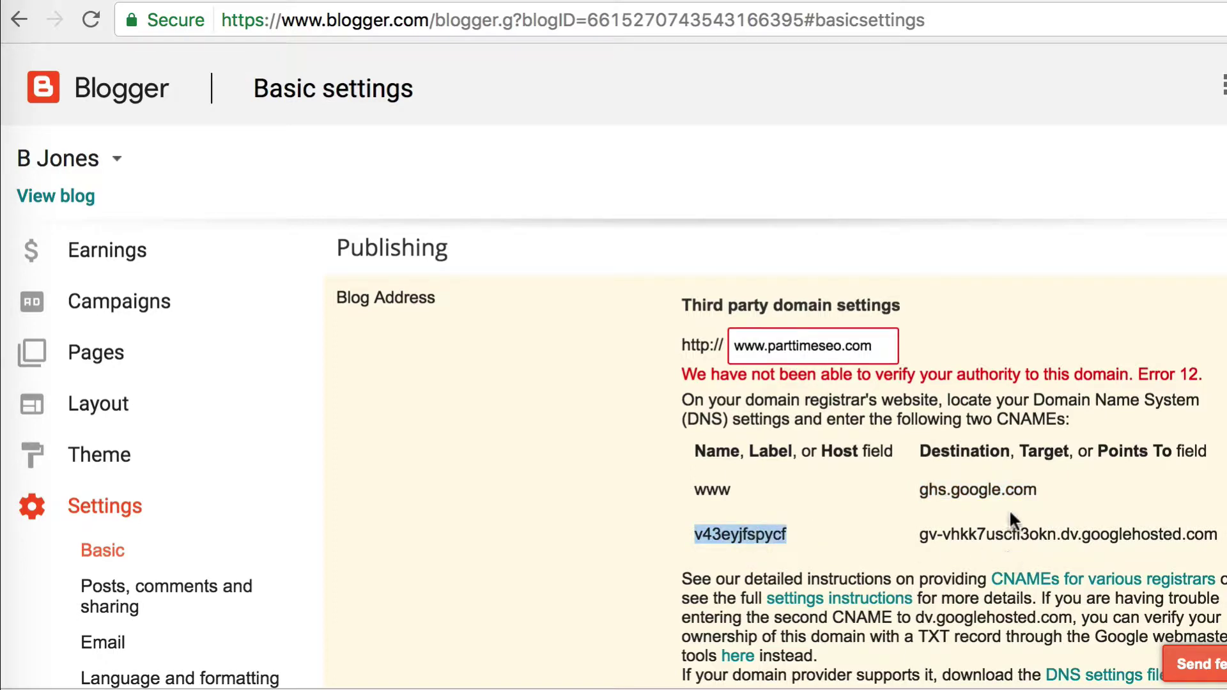
{"action": "key", "text": "ctrl+Tab"}
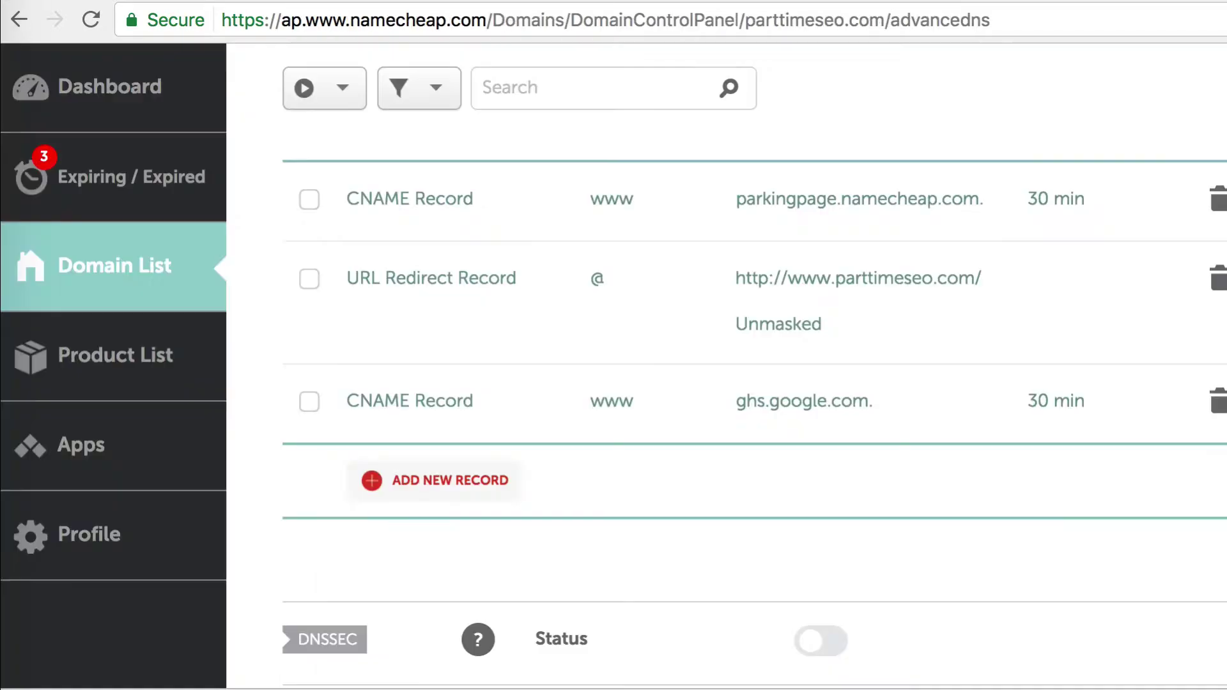
{"action": "left_click", "coordinate": [464, 450]}
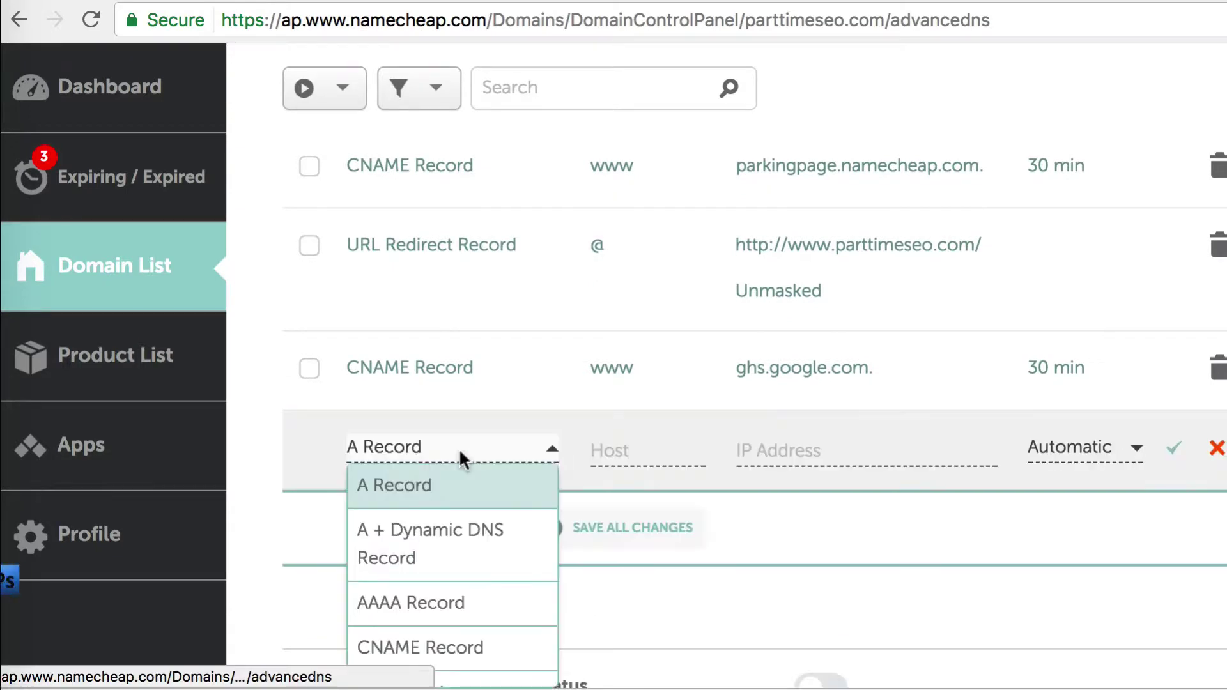
{"action": "left_click", "coordinate": [423, 644]}
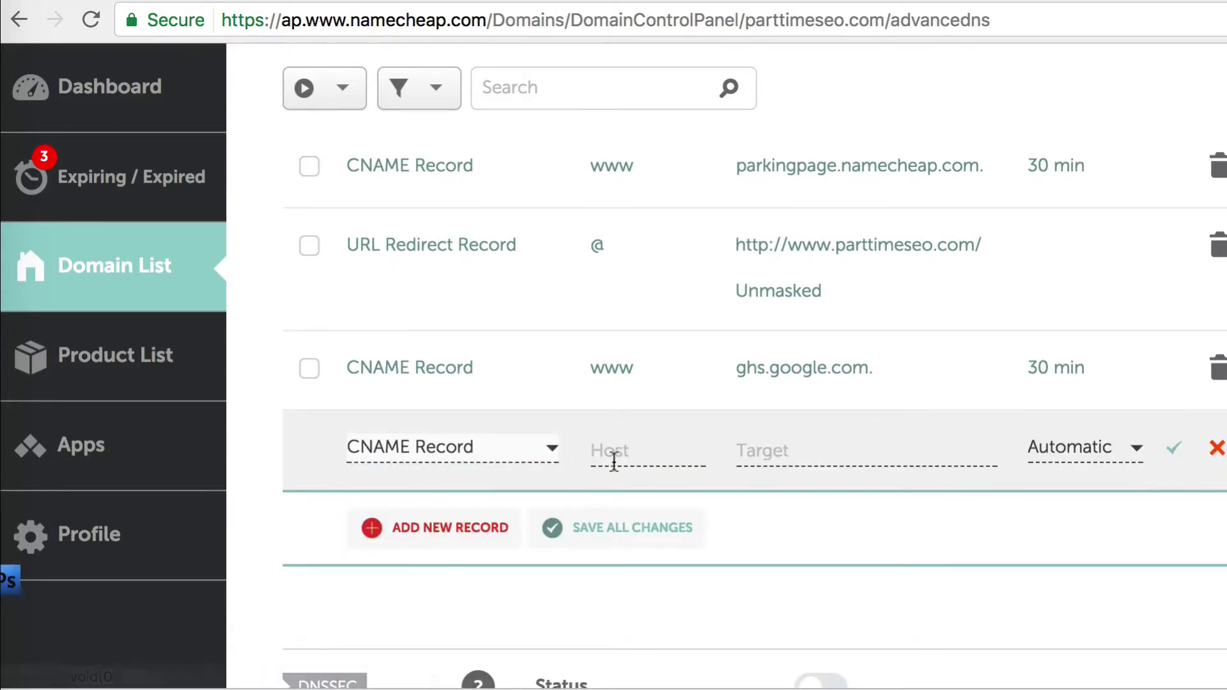
{"action": "left_click", "coordinate": [613, 460]}
{"action": "key", "text": "super+v"}
Step: Give it the dv.googlehosted.com verification target and a 30 min TTL, and save it
{"action": "key", "text": "ctrl+Tab"}
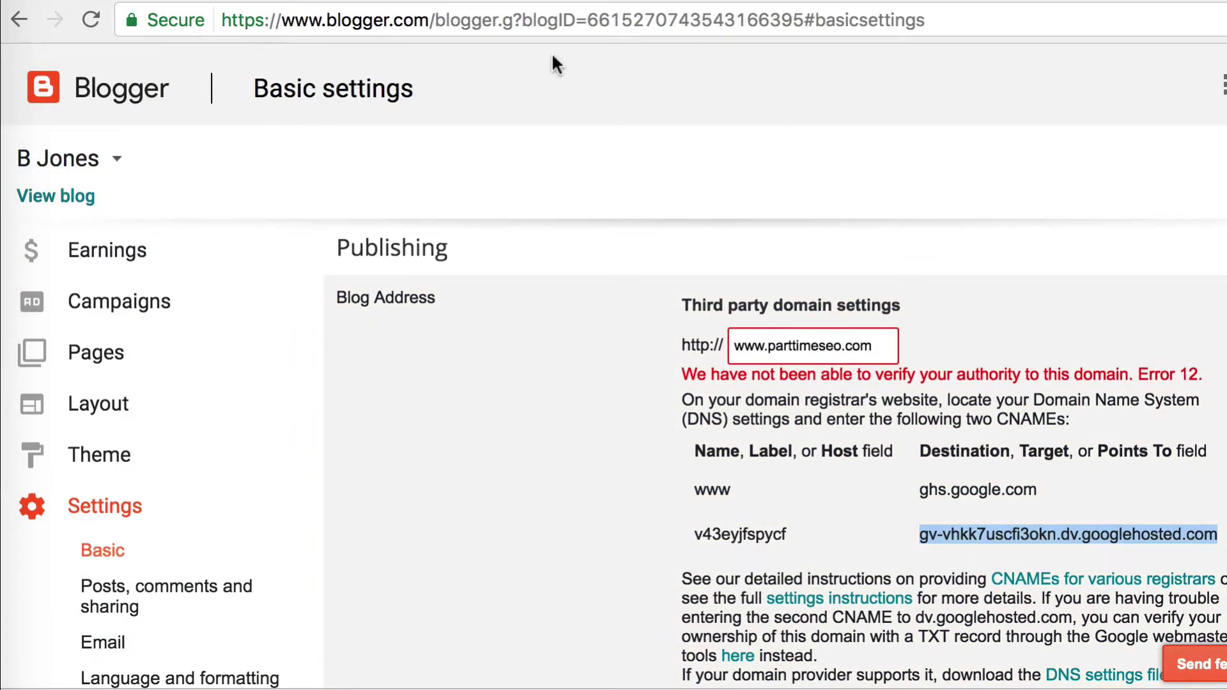
{"action": "key", "text": "ctrl+shift+Tab"}
{"action": "left_click", "coordinate": [753, 450]}
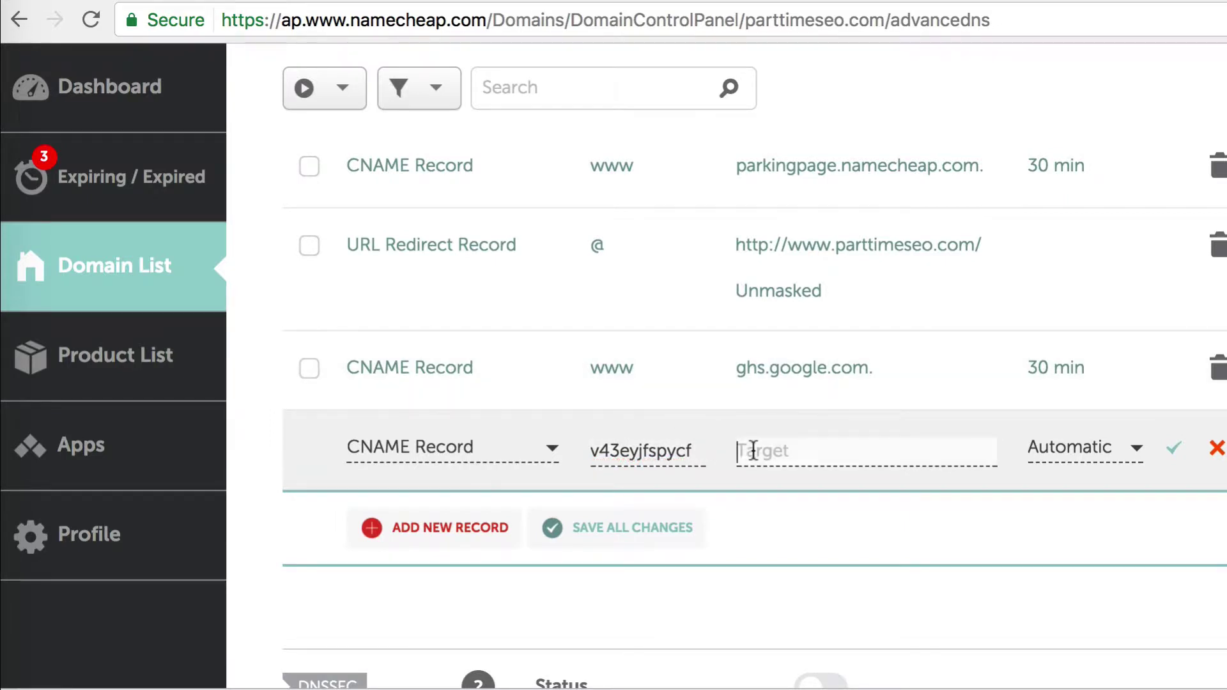
{"action": "type", "text": "gv-vhkk7uscfi3okn.dv.googlehosted.com"}
{"action": "left_click", "coordinate": [1108, 445]}
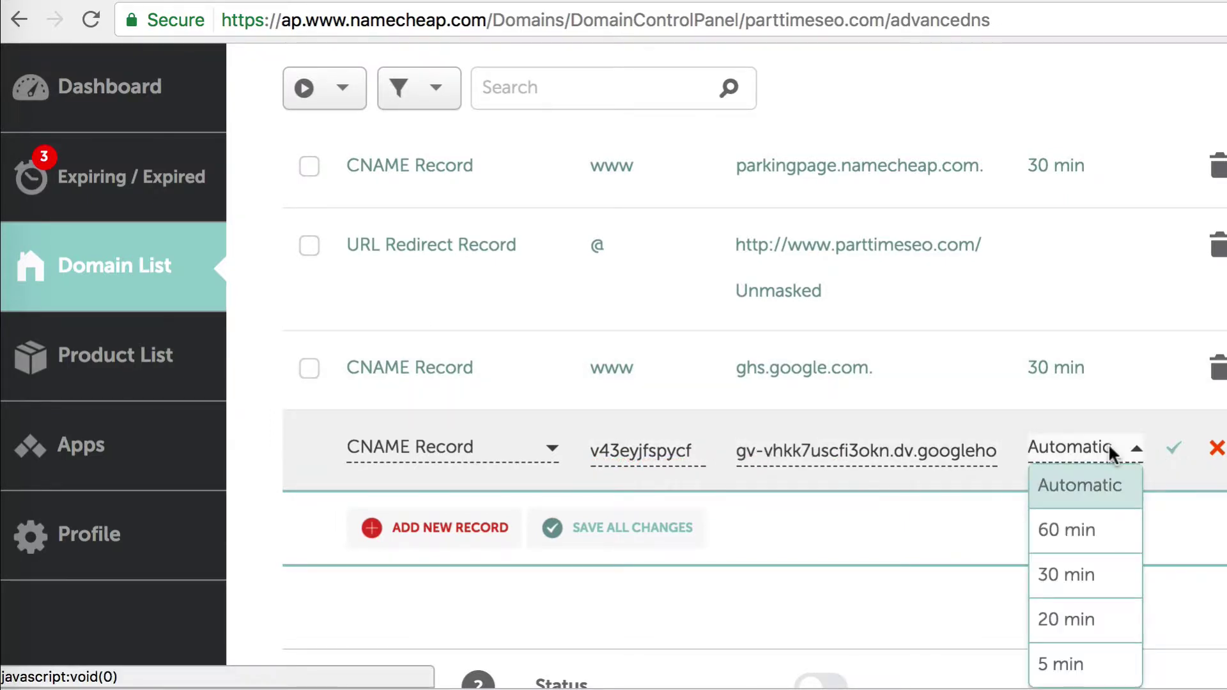
{"action": "left_click", "coordinate": [1086, 574]}
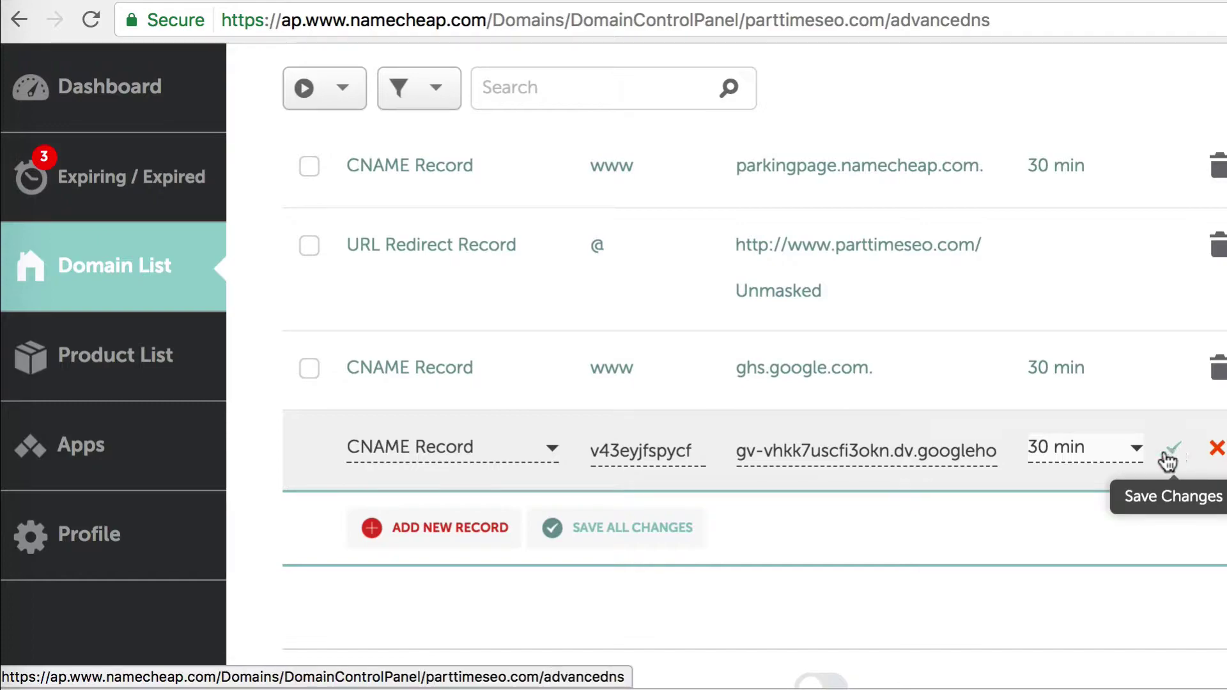
{"action": "left_click", "coordinate": [1176, 454]}
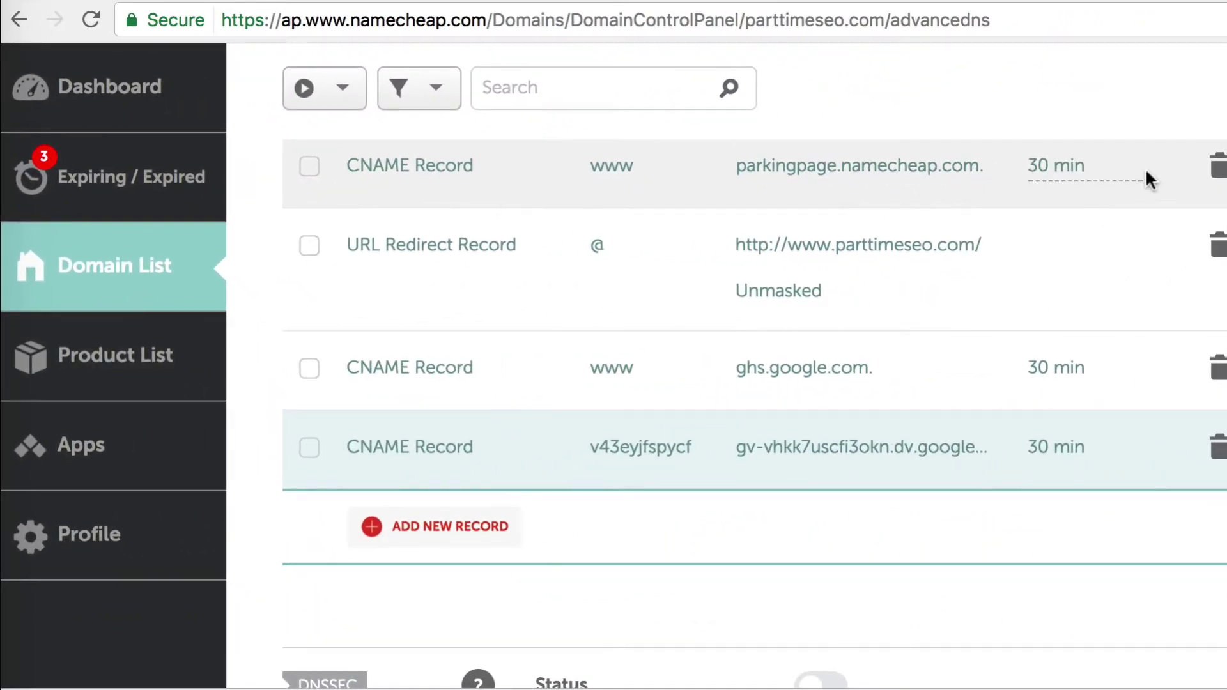
Step: Delete the old www CNAME record pointing to parkingpage.namecheap.com
{"action": "left_click", "coordinate": [1213, 167]}
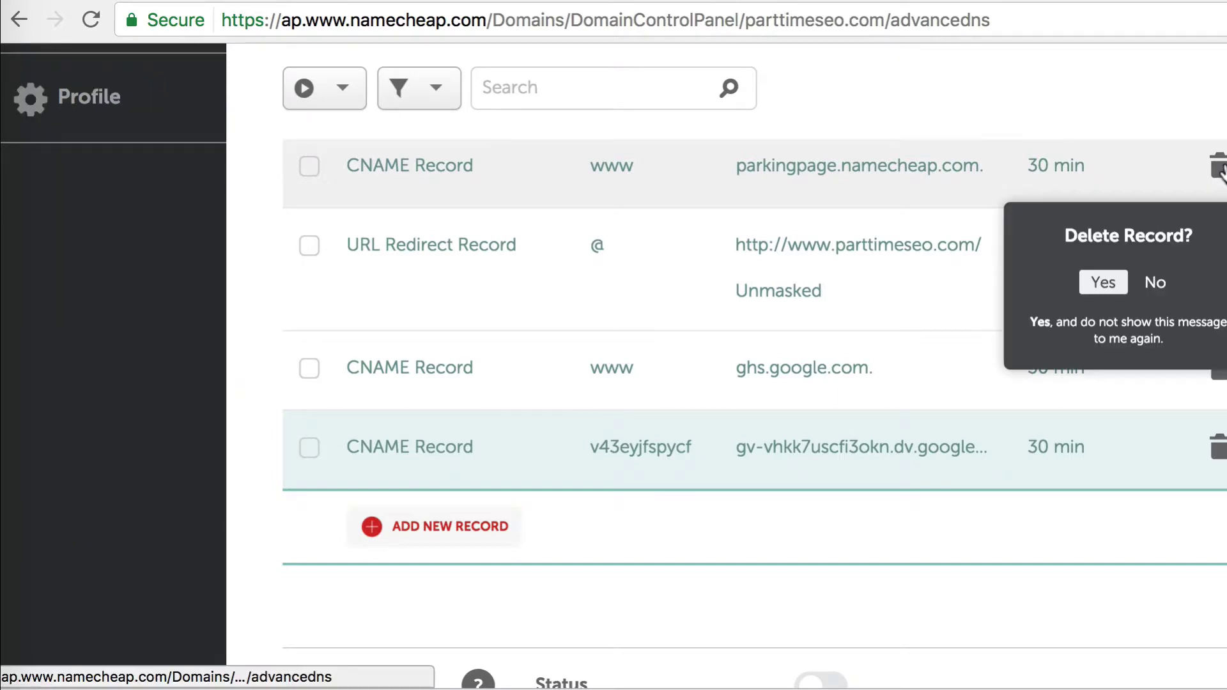
{"action": "left_click", "coordinate": [1099, 286]}
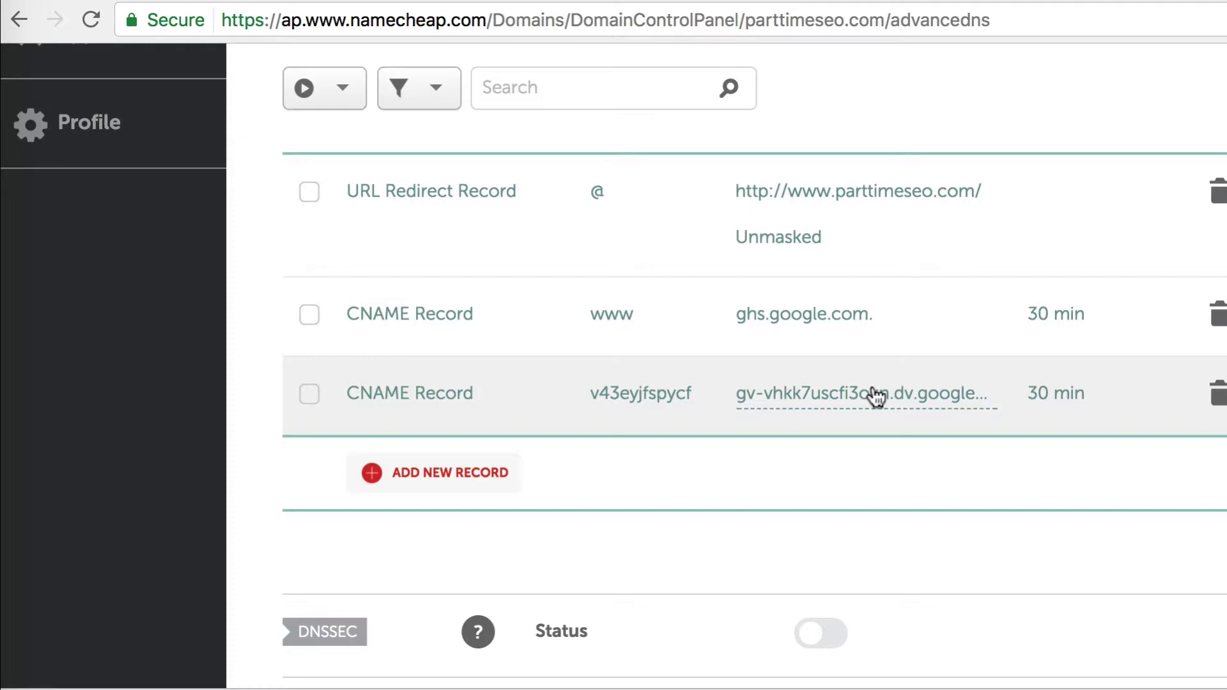
{"action": "scroll", "coordinate": [806, 269], "scroll_direction": "up", "scroll_amount": 2}
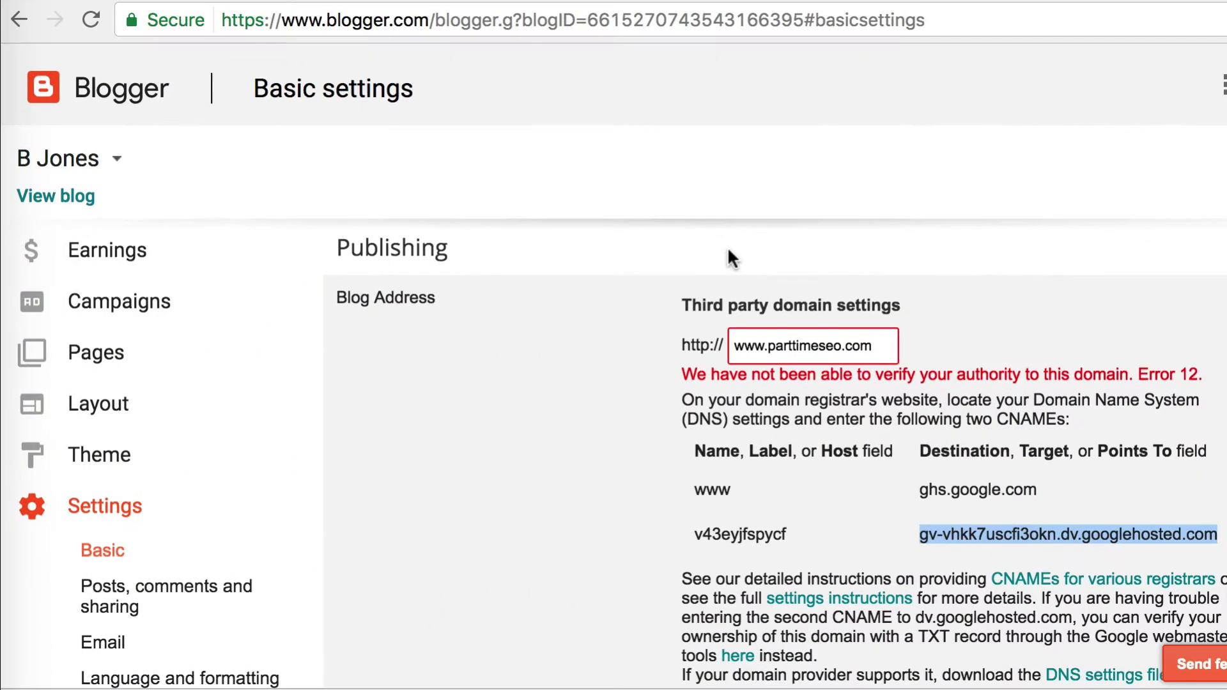
{"action": "scroll", "coordinate": [728, 251], "scroll_direction": "down", "scroll_amount": 3}
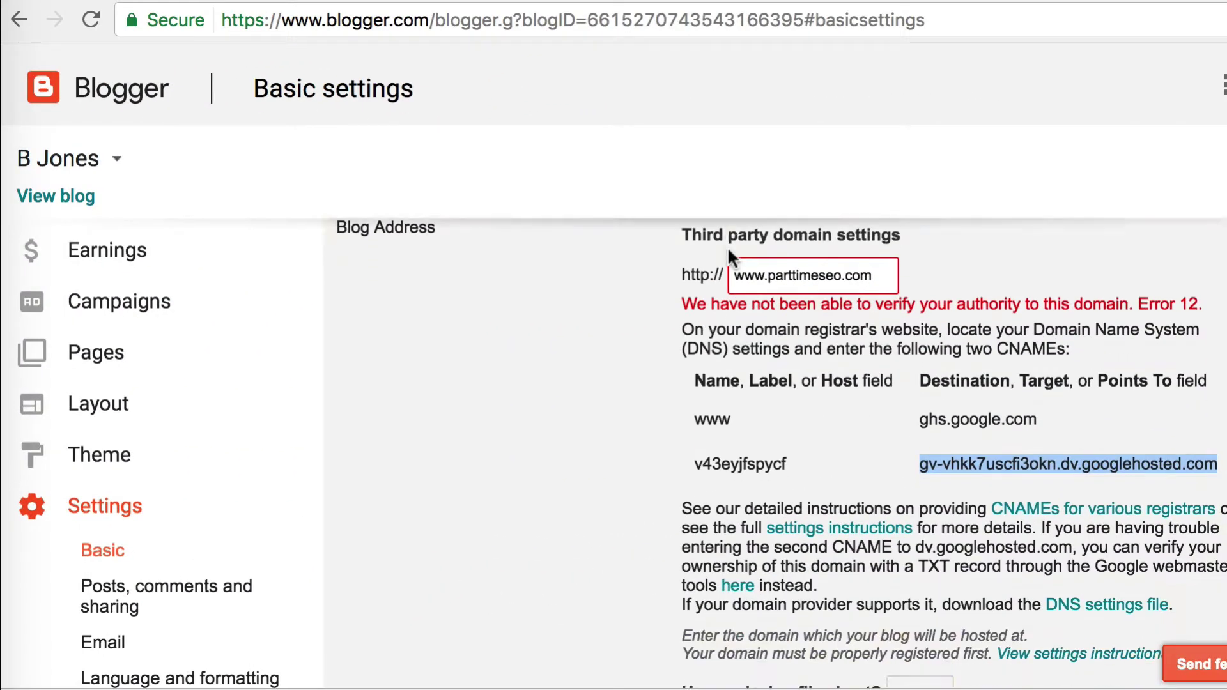
{"action": "left_click", "coordinate": [987, 405]}
{"action": "scroll", "coordinate": [986, 406], "scroll_direction": "down", "scroll_amount": 3}
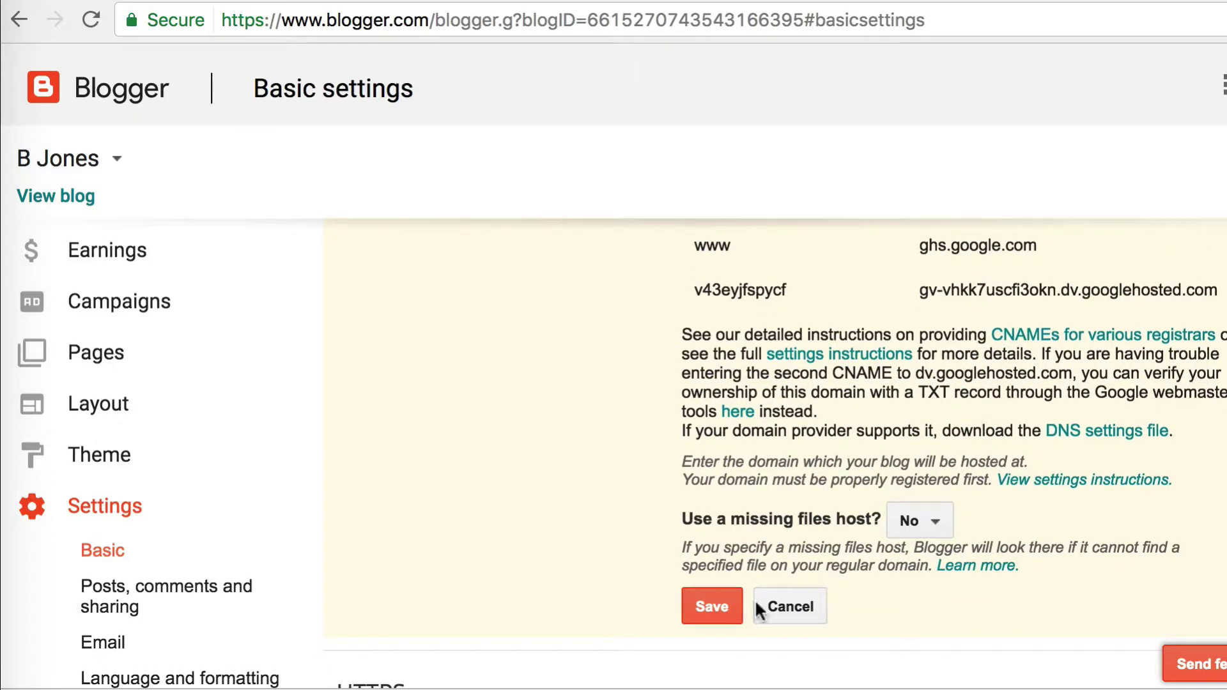
{"action": "left_click", "coordinate": [710, 609]}
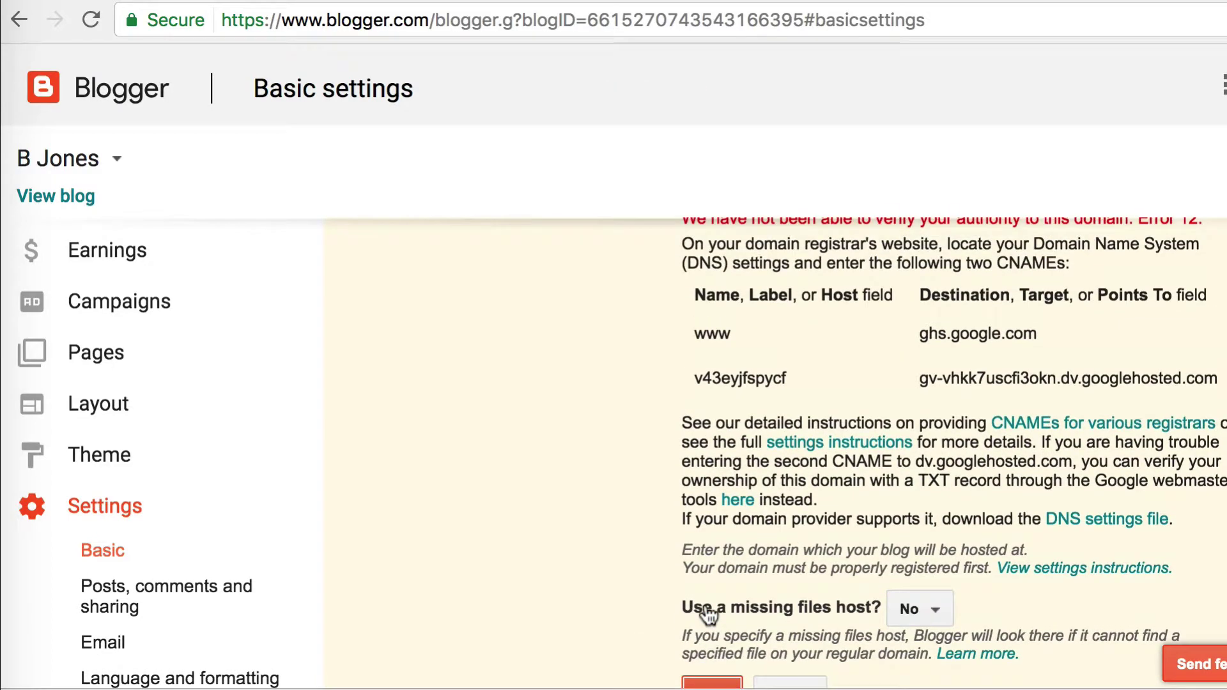
{"action": "scroll", "coordinate": [708, 615], "scroll_direction": "down", "scroll_amount": 2}
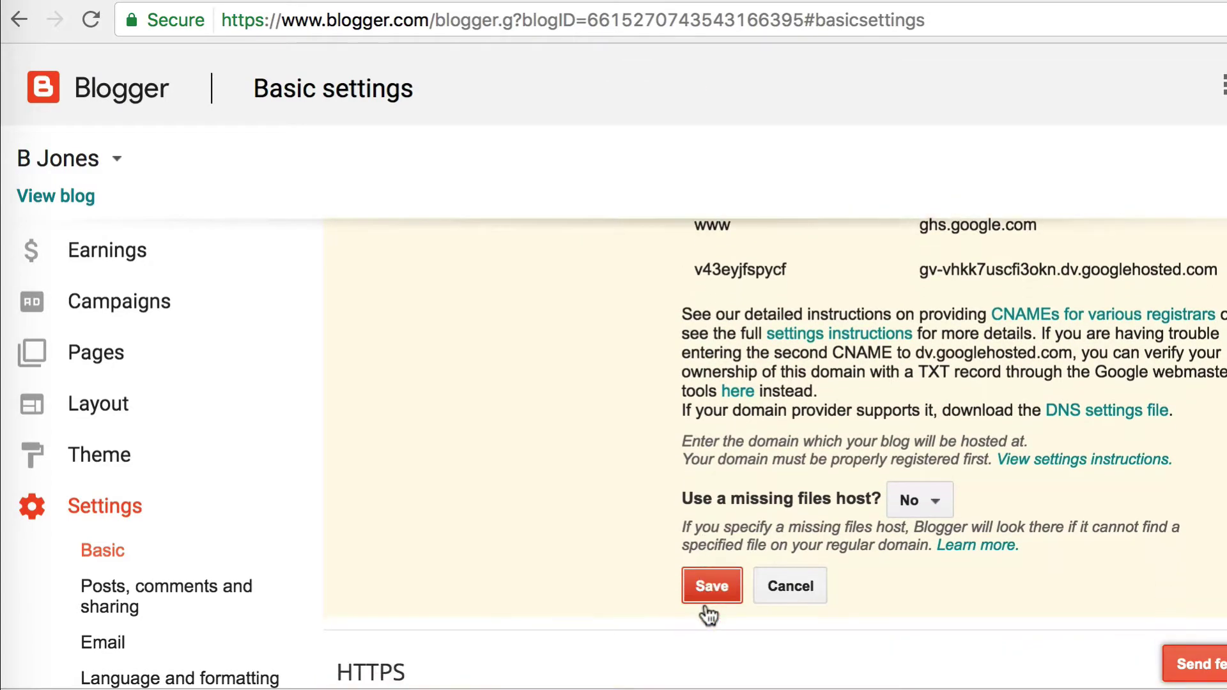
{"action": "left_click", "coordinate": [705, 599]}
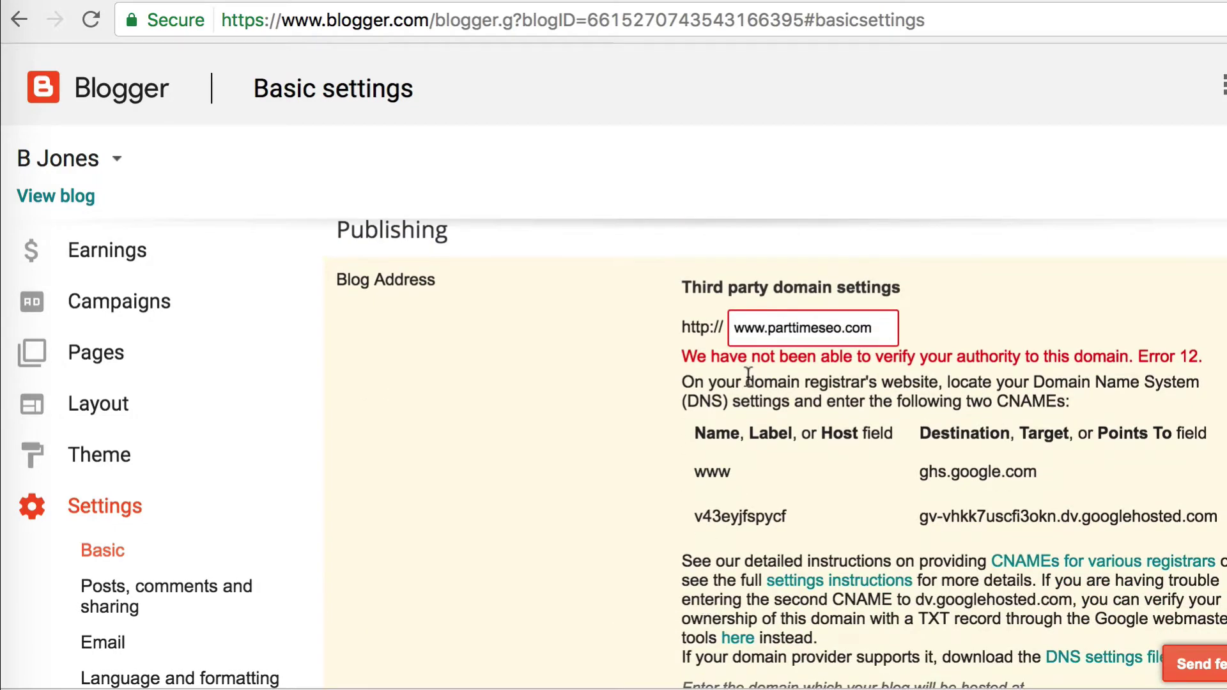
{"action": "scroll", "coordinate": [705, 606], "scroll_direction": "down", "scroll_amount": 5}
{"action": "left_click", "coordinate": [719, 492]}
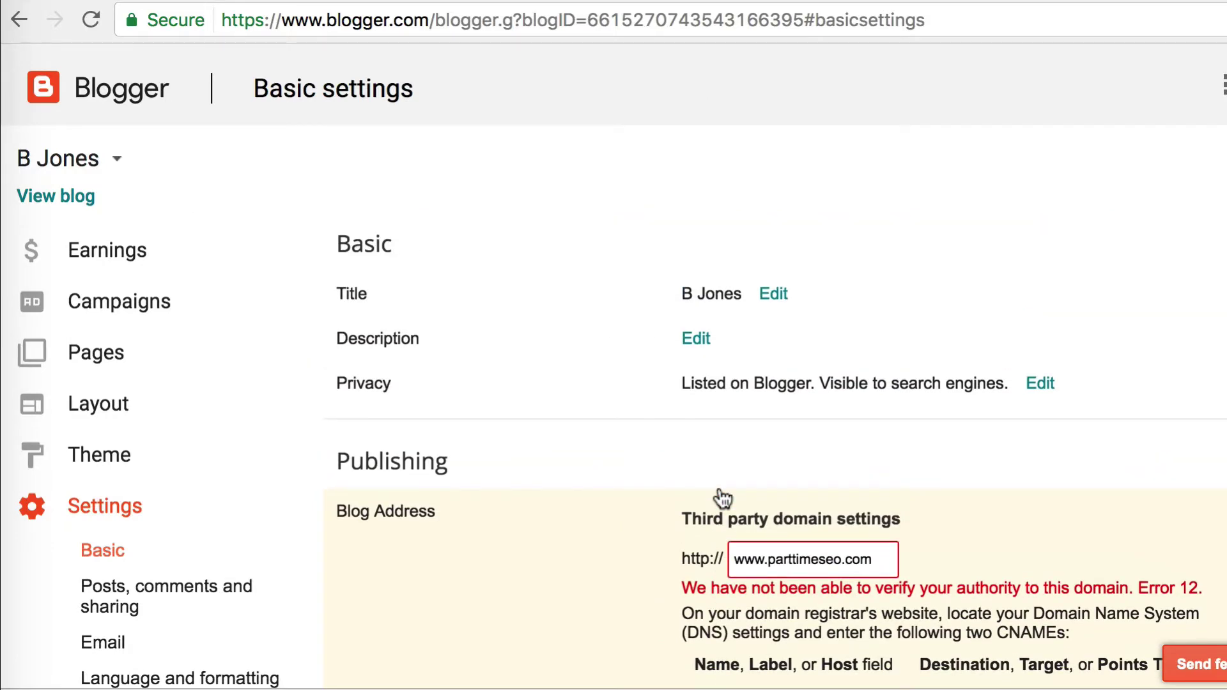
{"action": "scroll", "coordinate": [720, 497], "scroll_direction": "down", "scroll_amount": 2}
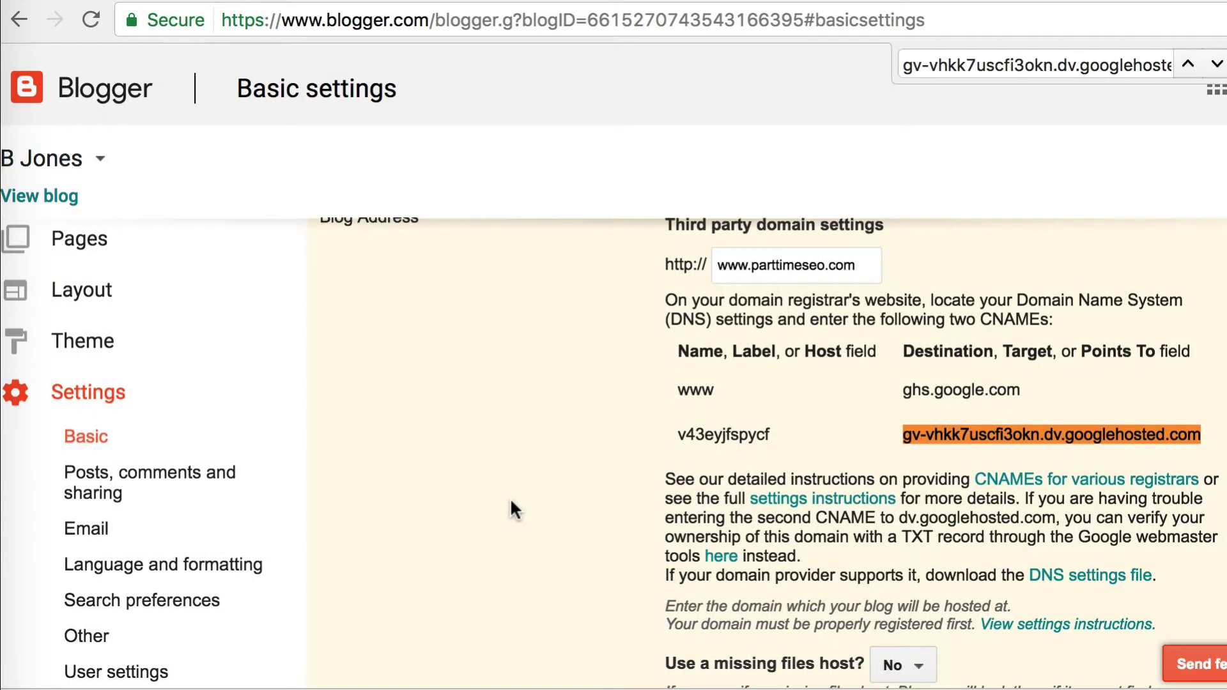
{"action": "scroll", "coordinate": [510, 498], "scroll_direction": "down", "scroll_amount": 5}
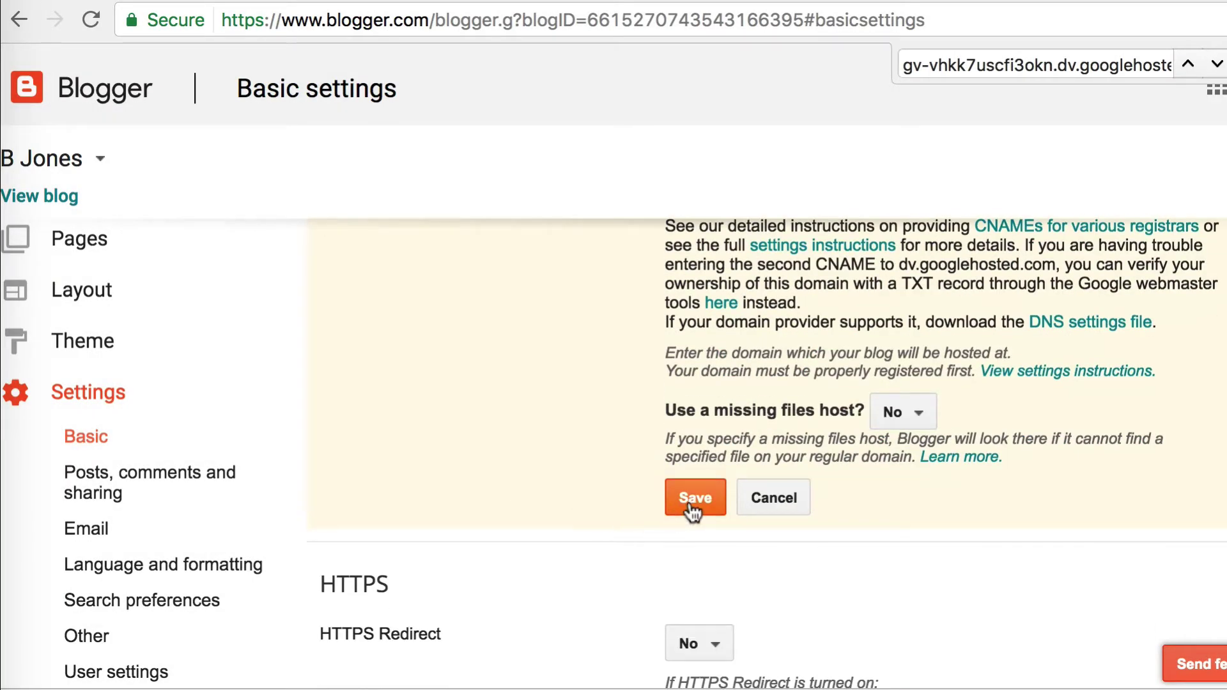
{"action": "left_click", "coordinate": [692, 506]}
{"action": "scroll", "coordinate": [689, 509], "scroll_direction": "right", "scroll_amount": 2}
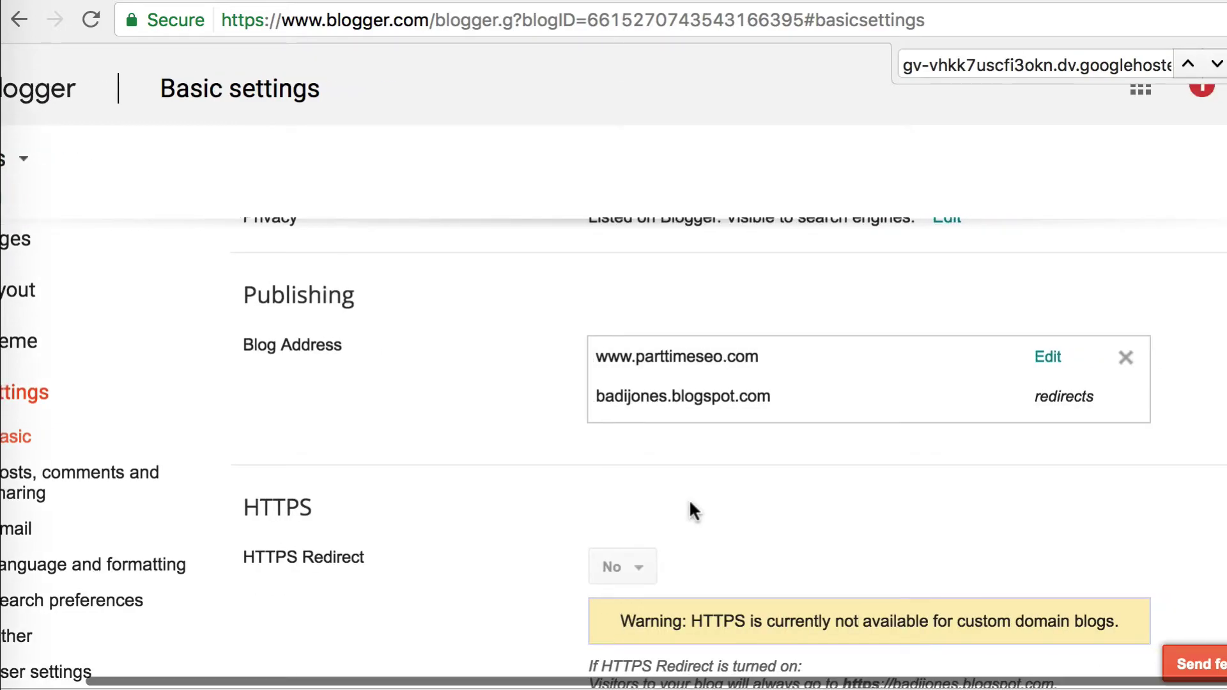
{"action": "scroll", "coordinate": [689, 509], "scroll_direction": "up", "scroll_amount": 1}
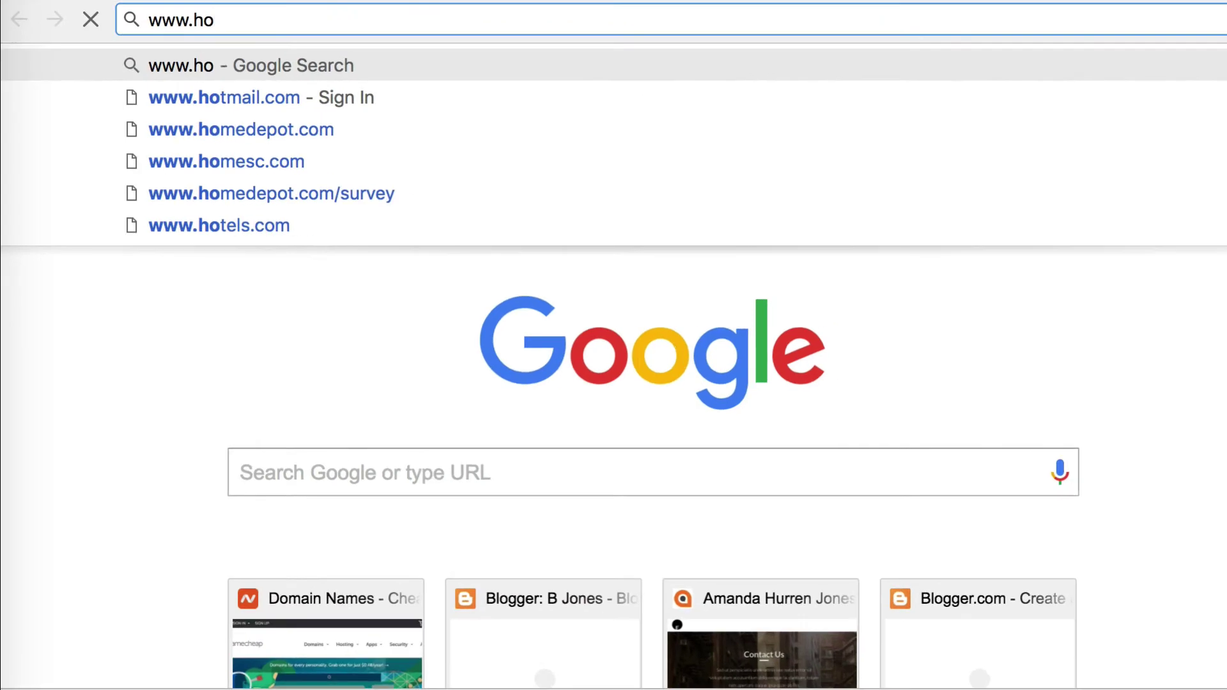
{"action": "key", "text": "BackSpace"}
{"action": "key", "text": "BackSpace"}
{"action": "type", "text": "par"}
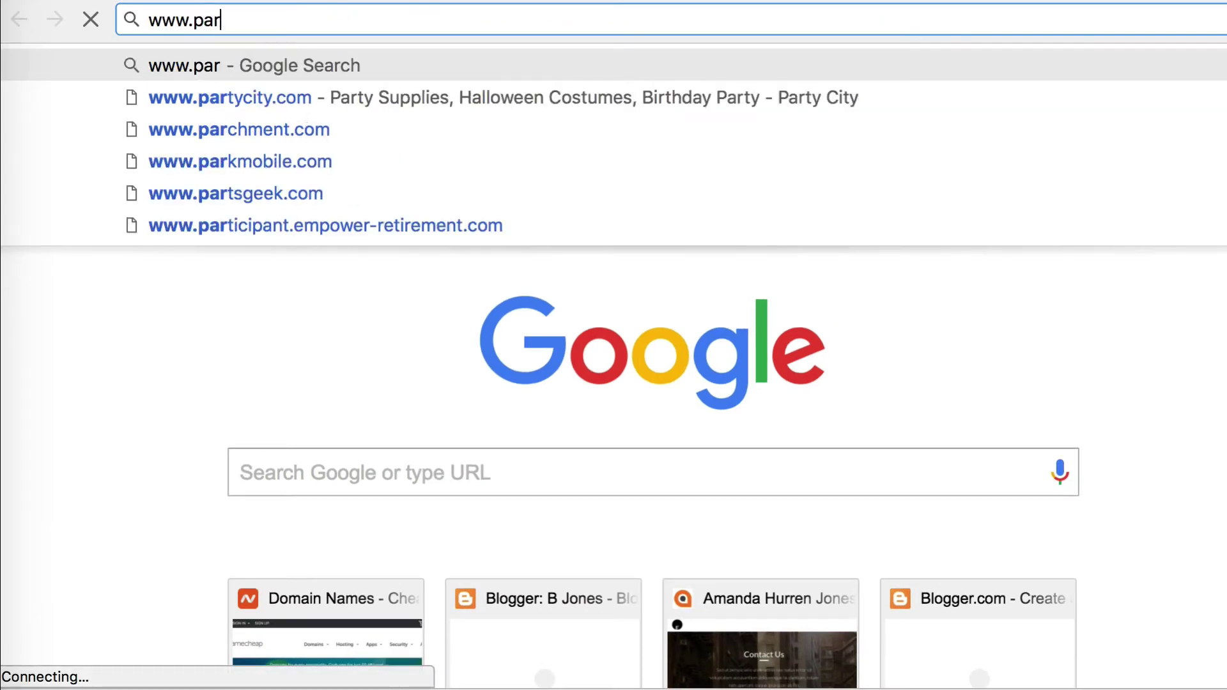
{"action": "type", "text": "ttime"}
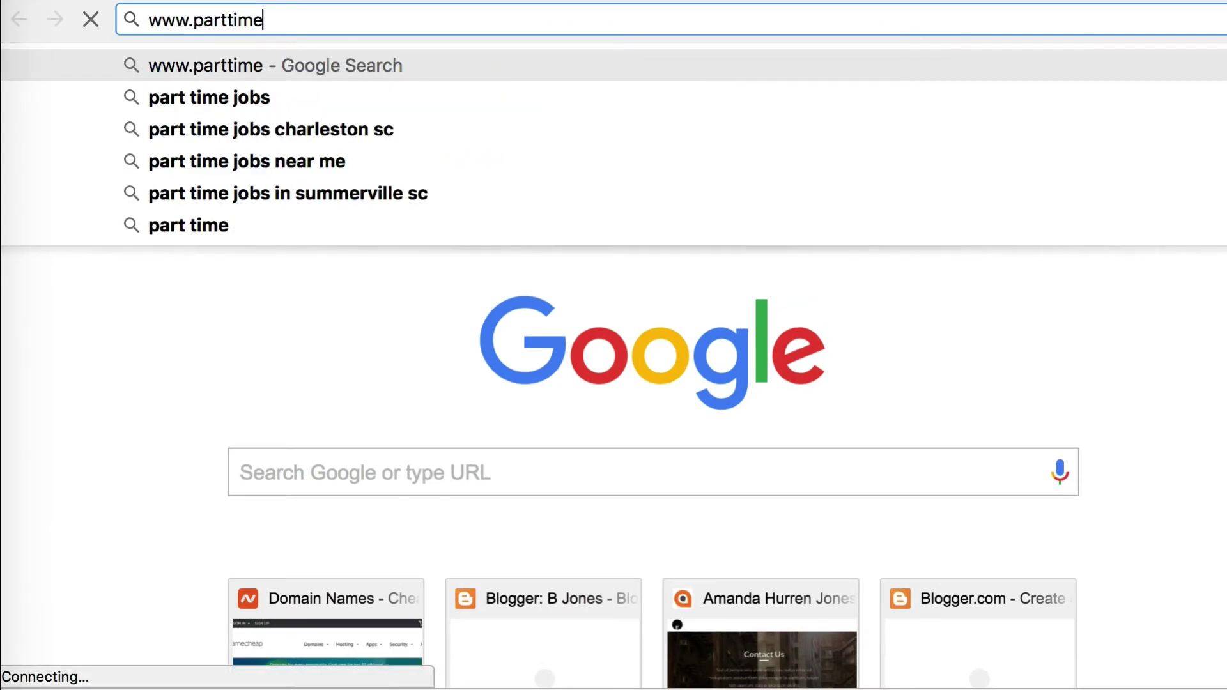
{"action": "type", "text": "seo.com"}
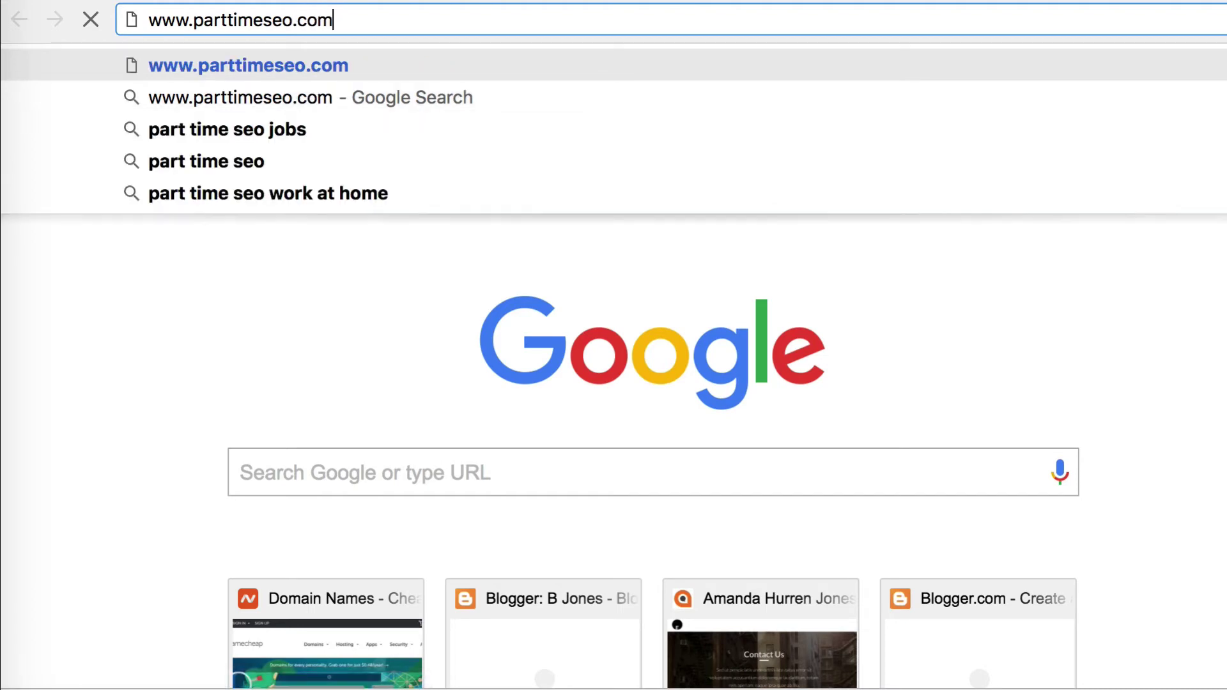
{"action": "key", "text": "Return"}
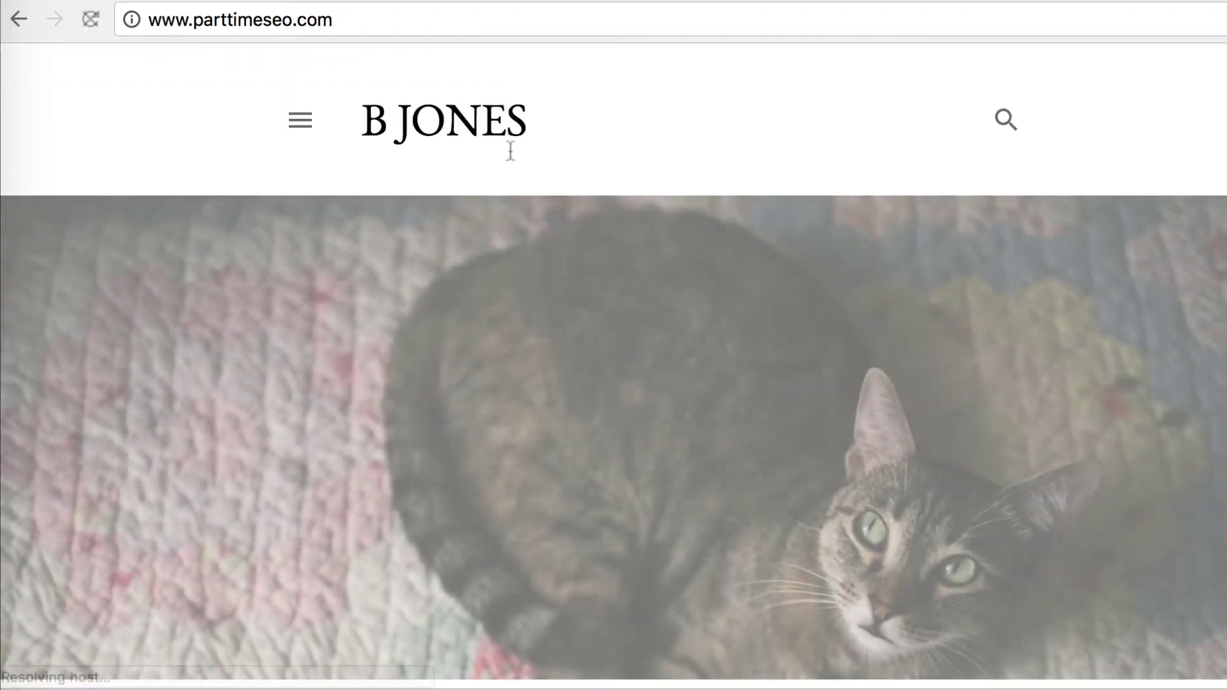
{"action": "scroll", "coordinate": [510, 152], "scroll_direction": "down", "scroll_amount": 5}
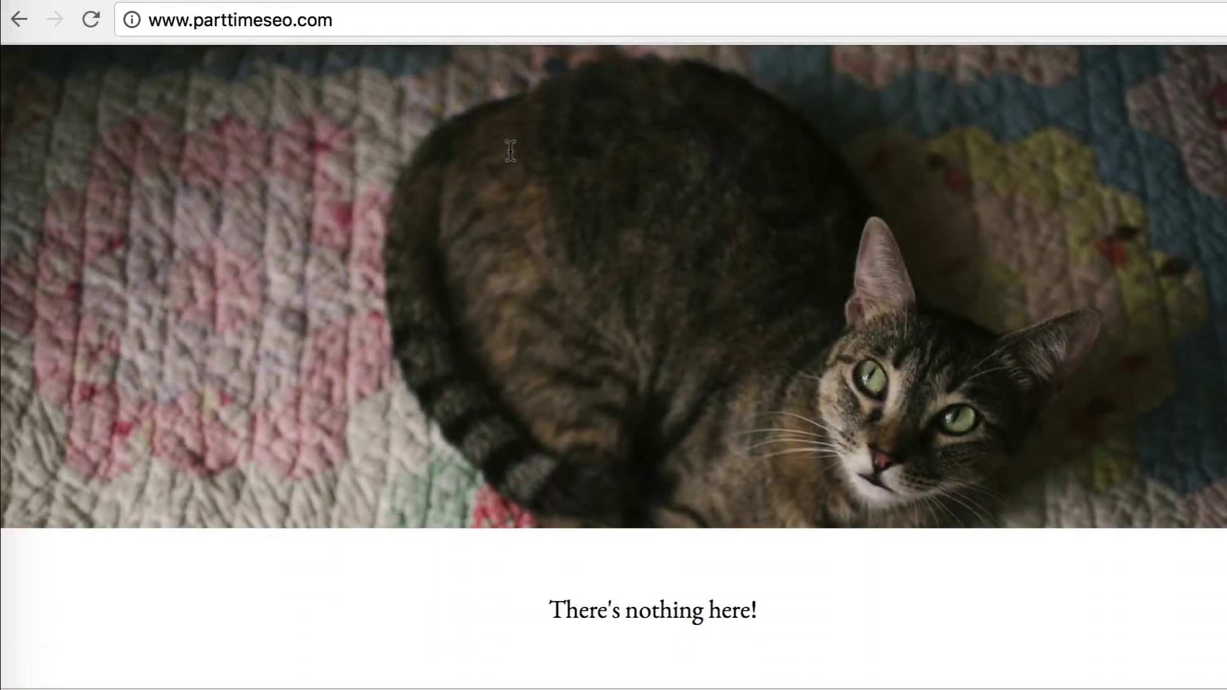
{"action": "scroll", "coordinate": [510, 152], "scroll_direction": "up", "scroll_amount": 5}
{"action": "scroll", "coordinate": [511, 152], "scroll_direction": "down", "scroll_amount": 1}
{"action": "scroll", "coordinate": [511, 151], "scroll_direction": "down", "scroll_amount": 3}
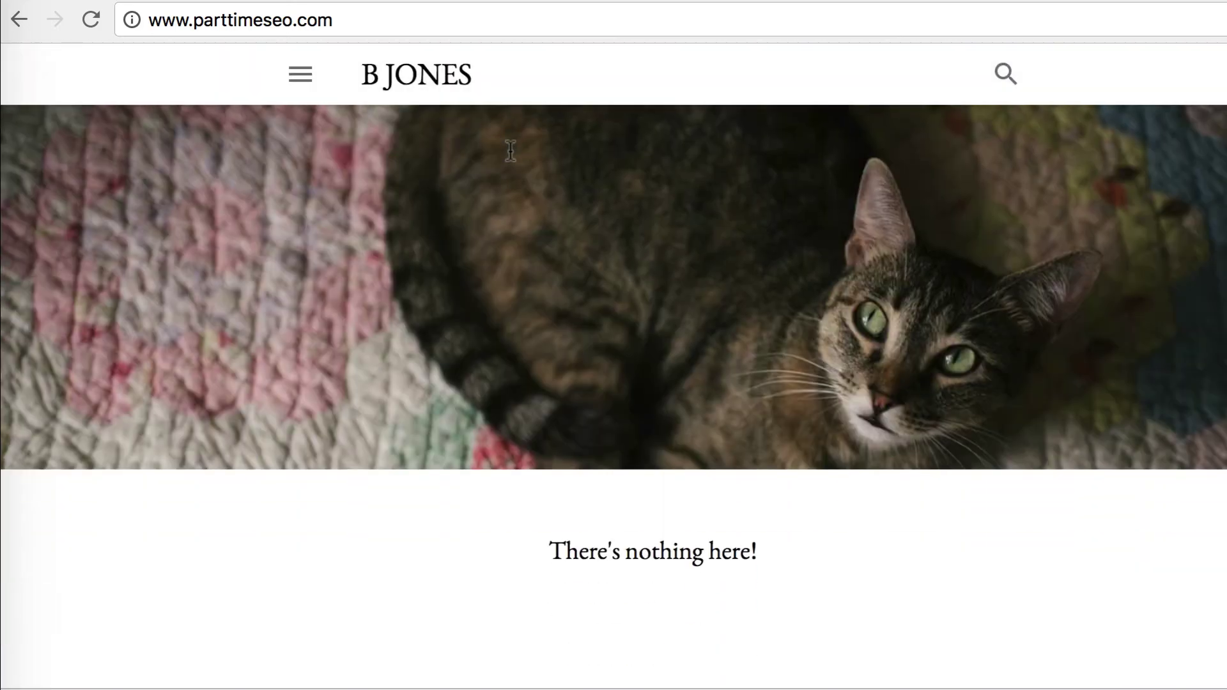
{"action": "scroll", "coordinate": [511, 151], "scroll_direction": "up", "scroll_amount": 3}
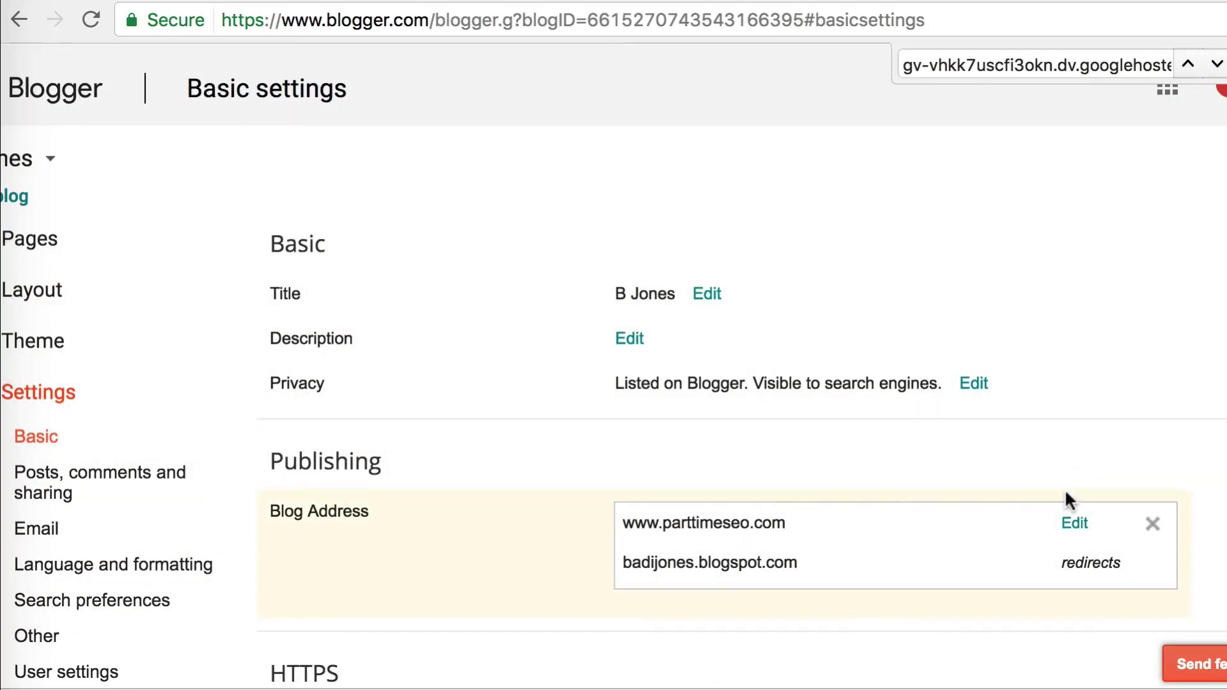
{"action": "left_click", "coordinate": [1067, 520]}
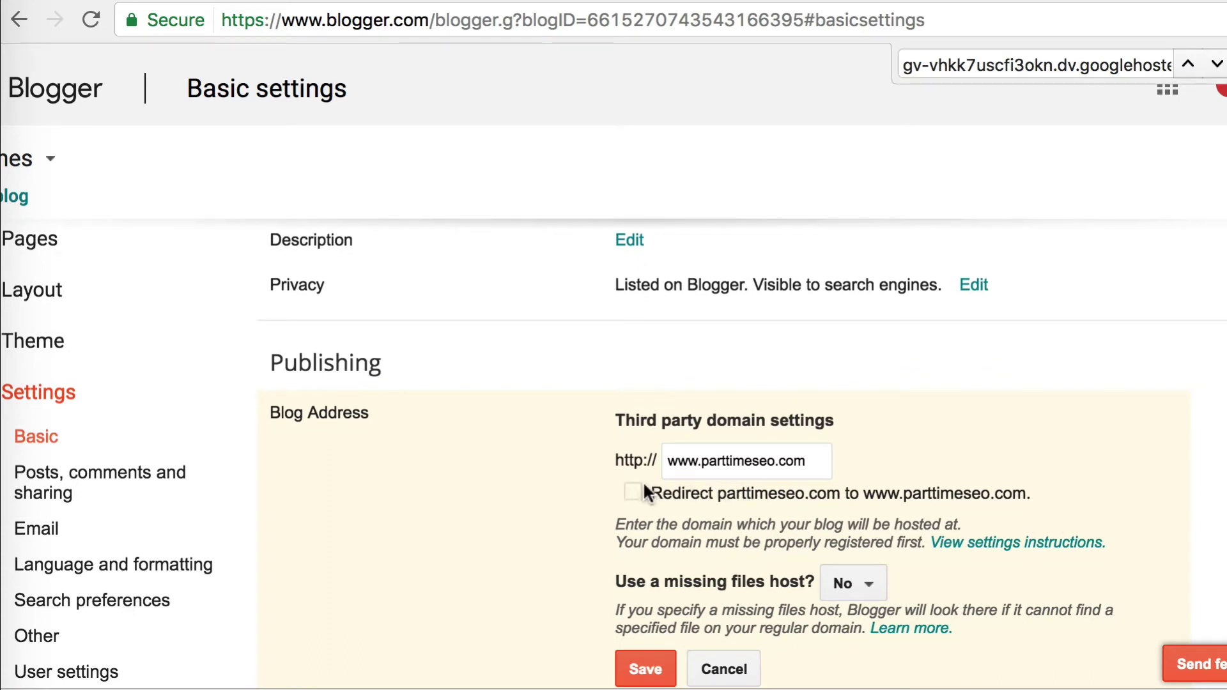
{"action": "scroll", "coordinate": [635, 488], "scroll_direction": "down", "scroll_amount": 3}
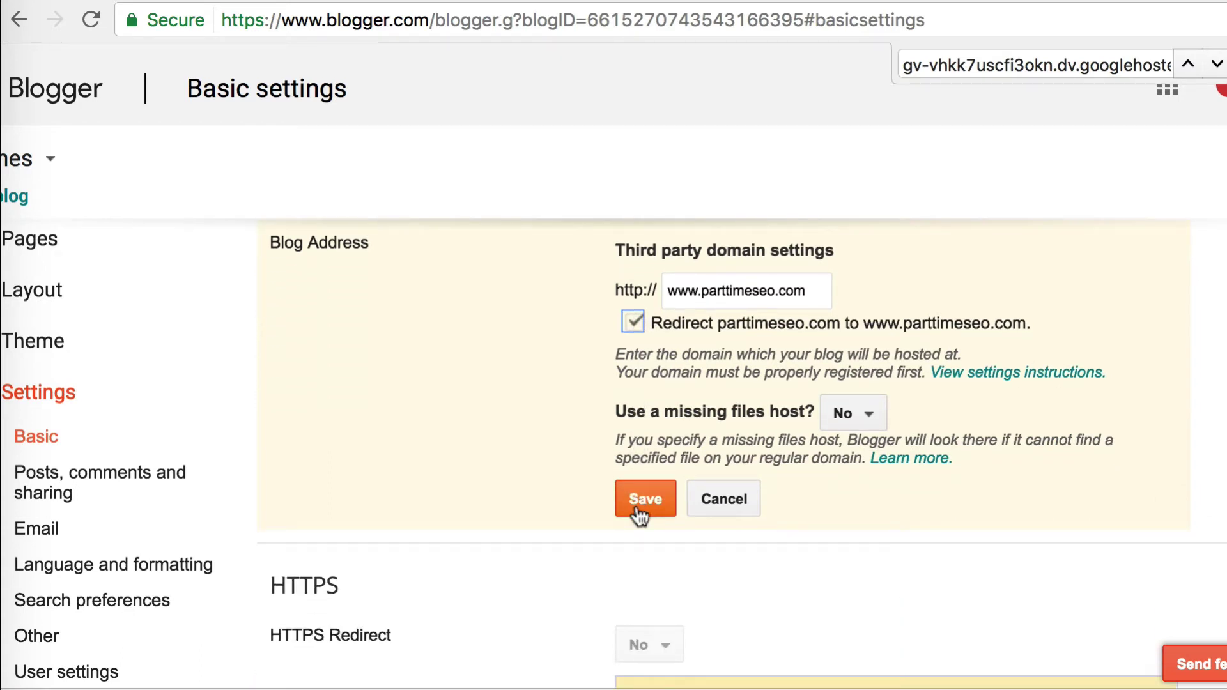
{"action": "left_click", "coordinate": [639, 505]}
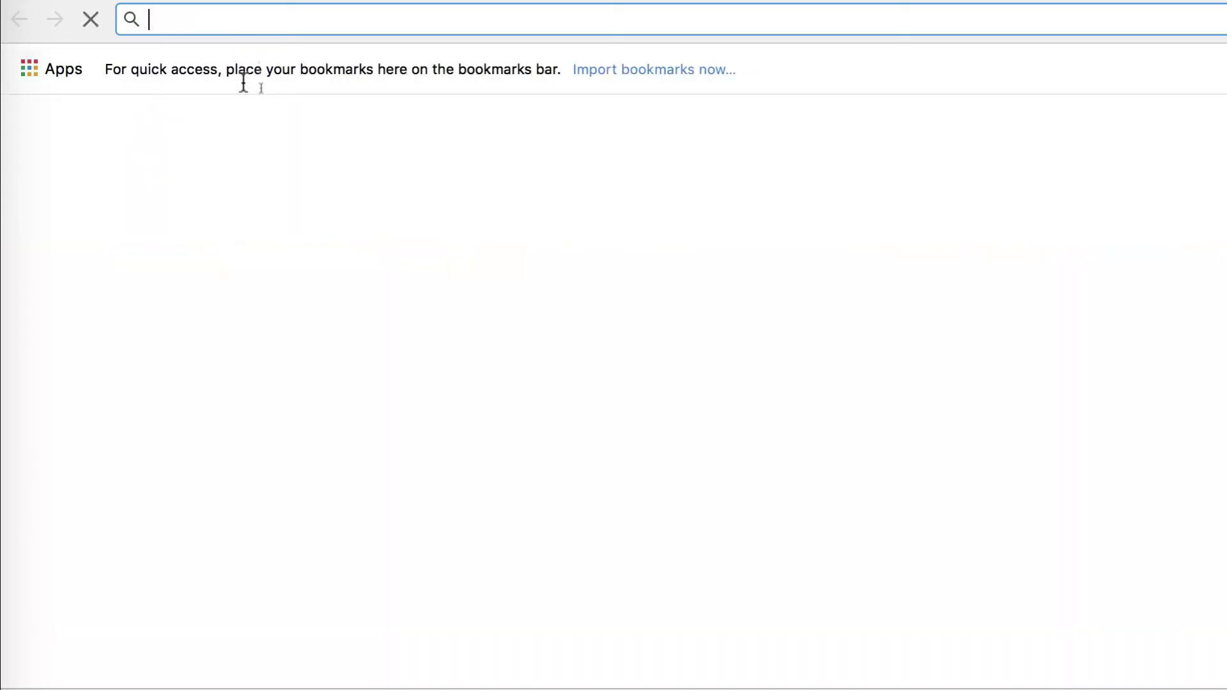
Step: Load parttimeseo.com to confirm it reaches the B JONES blog, then scroll the allthingsblogging.com homepage
{"action": "type", "text": "parttimeseo.com"}
{"action": "key", "text": "Return"}
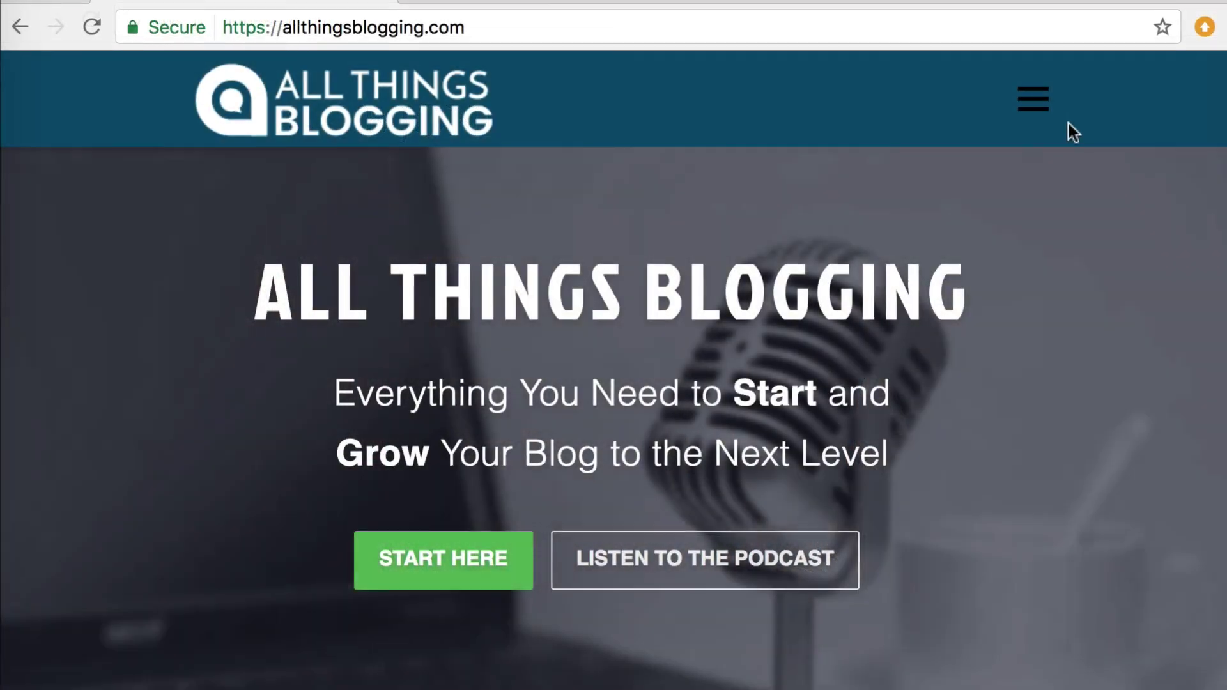
{"action": "scroll", "coordinate": [992, 123], "scroll_direction": "down", "scroll_amount": 1}
{"action": "scroll", "coordinate": [992, 123], "scroll_direction": "down", "scroll_amount": 5}
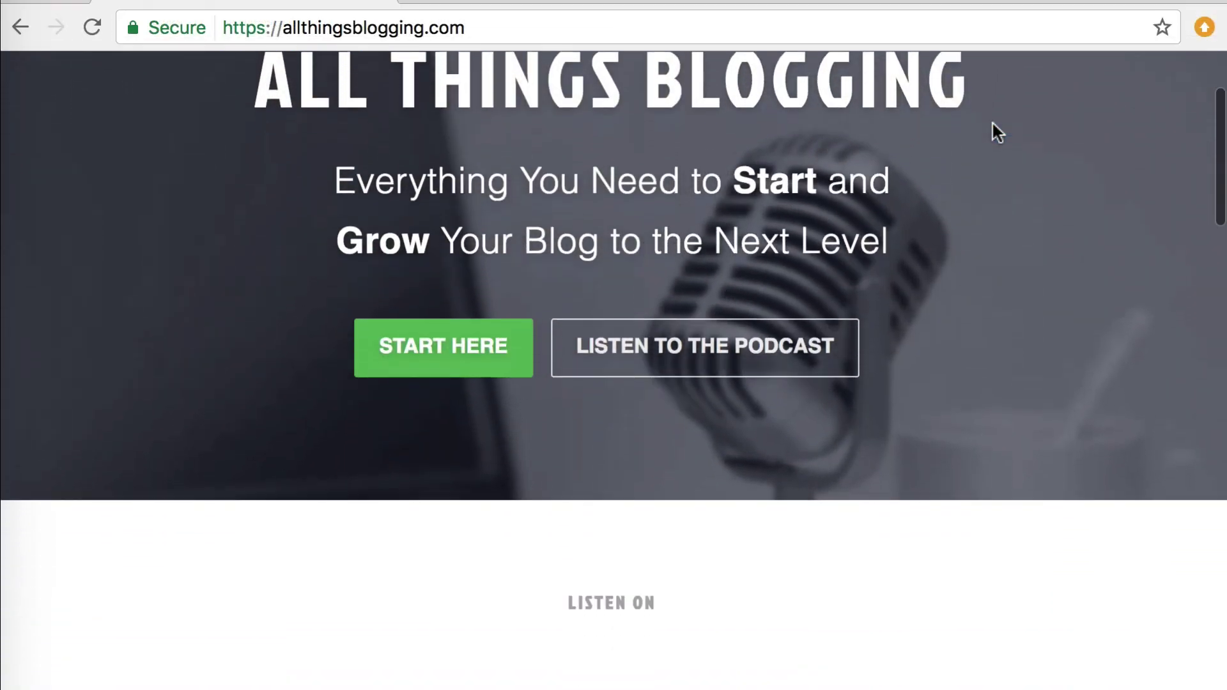
{"action": "scroll", "coordinate": [992, 120], "scroll_direction": "down", "scroll_amount": 1}
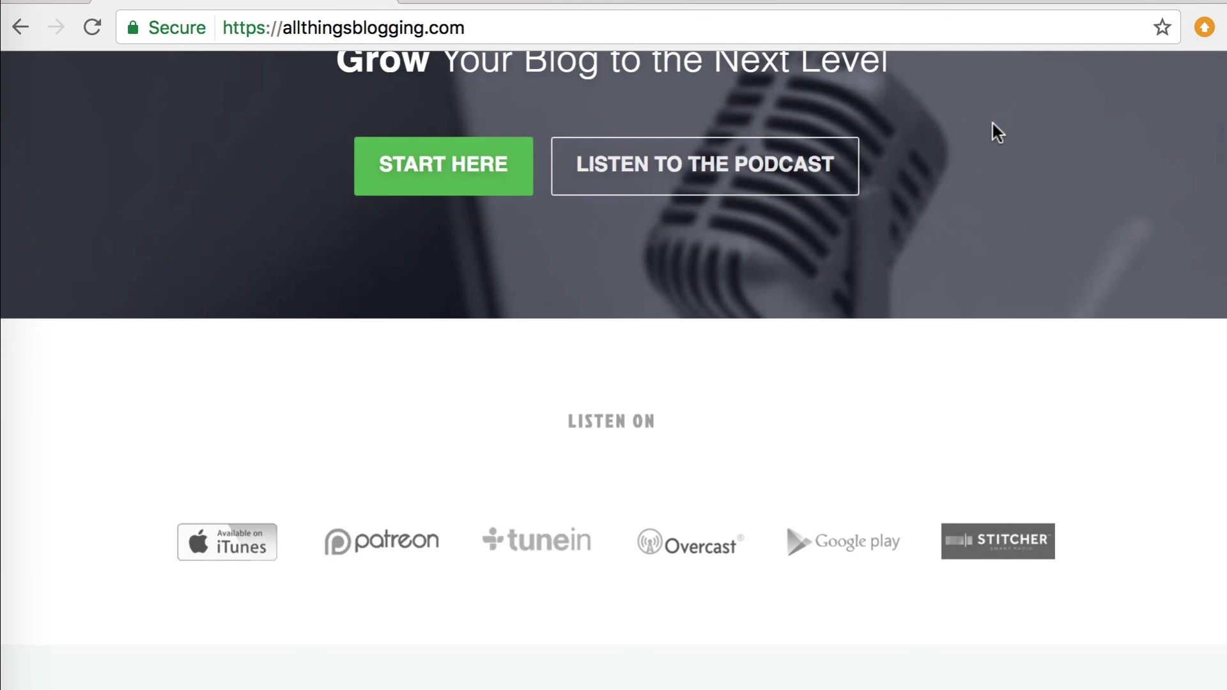